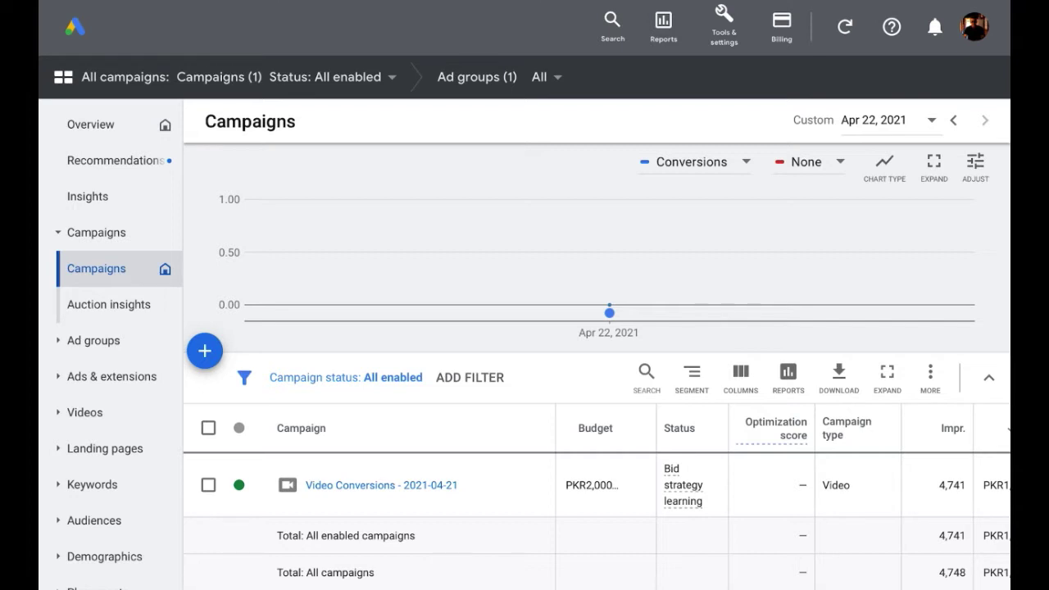
# Start a new campaign with the Sales goal, the Video type and the Drive conversions subtype.
pyautogui.click(205, 351)
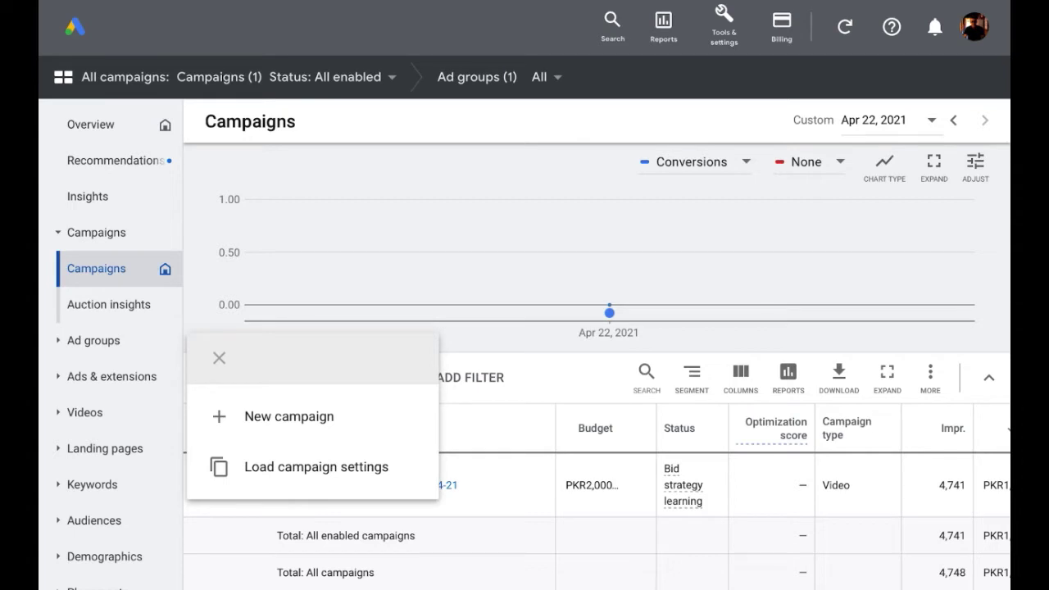
pyautogui.click(289, 416)
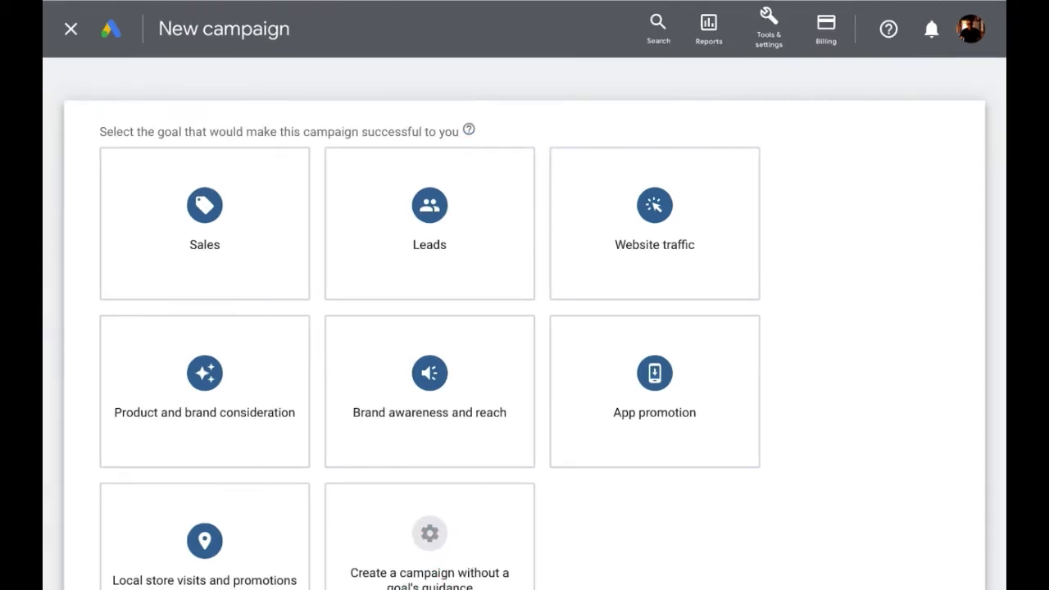
pyautogui.scroll(-6, 524, 328)
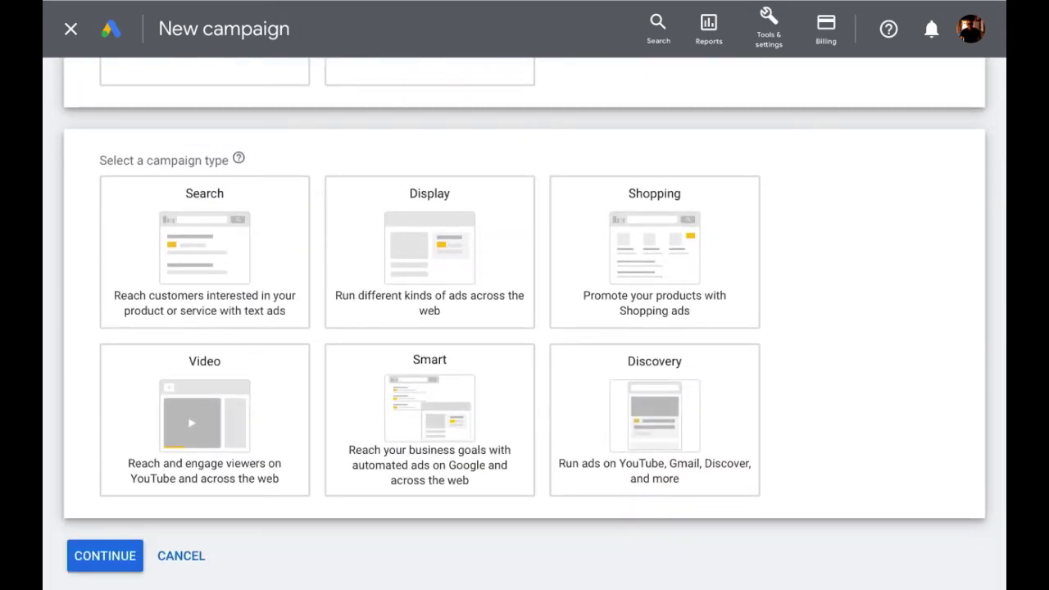
pyautogui.click(204, 420)
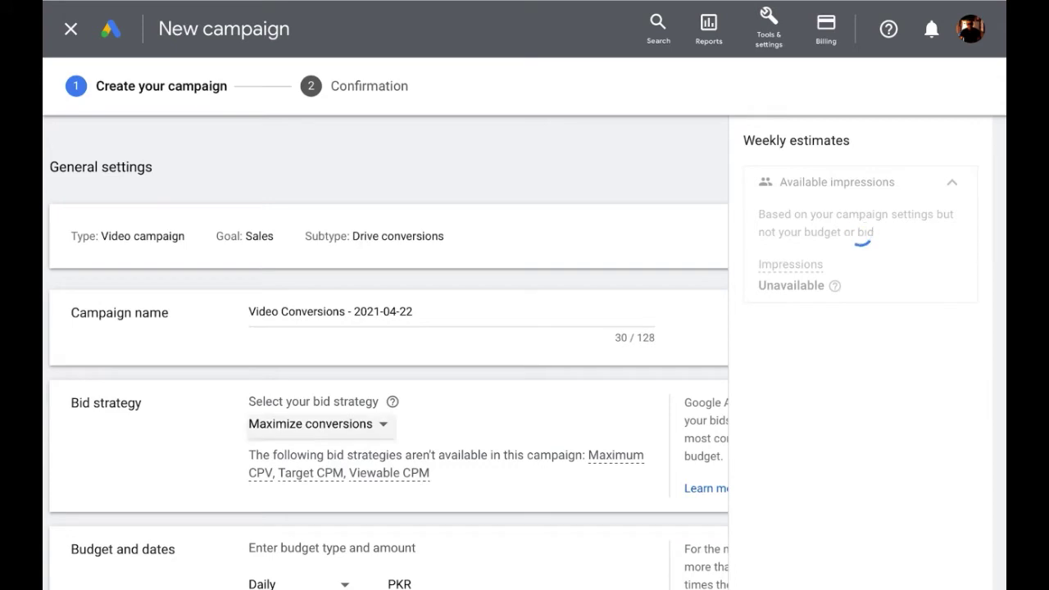
# Check the bid strategy options, keep Maximize conversions, and set the daily budget to PKR 2,000.
pyautogui.click(318, 424)
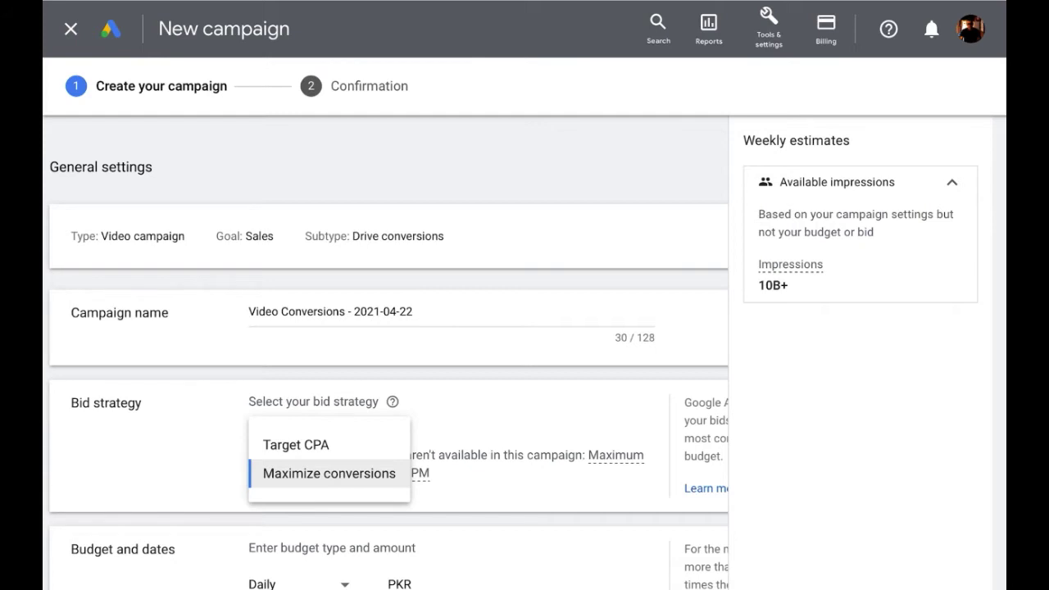
pyautogui.press('Escape')
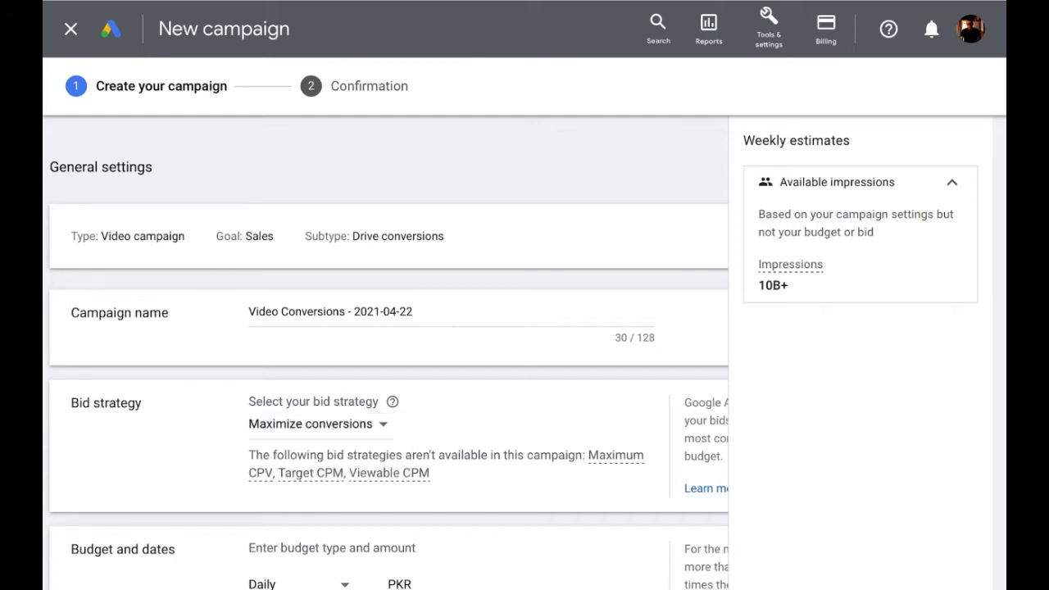
pyautogui.scroll(-2, 385, 352)
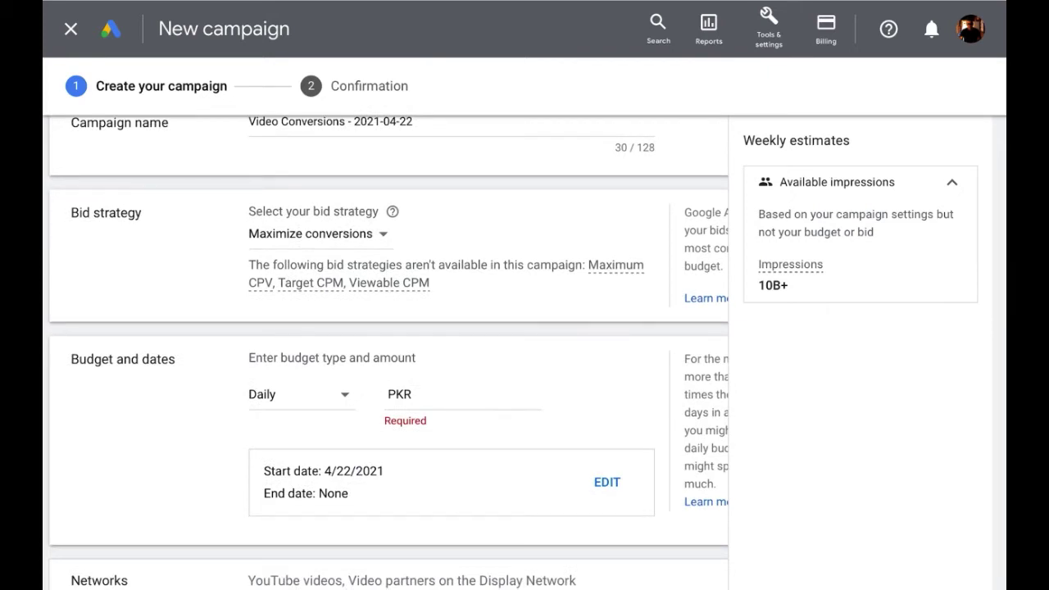
pyautogui.click(540, 394)
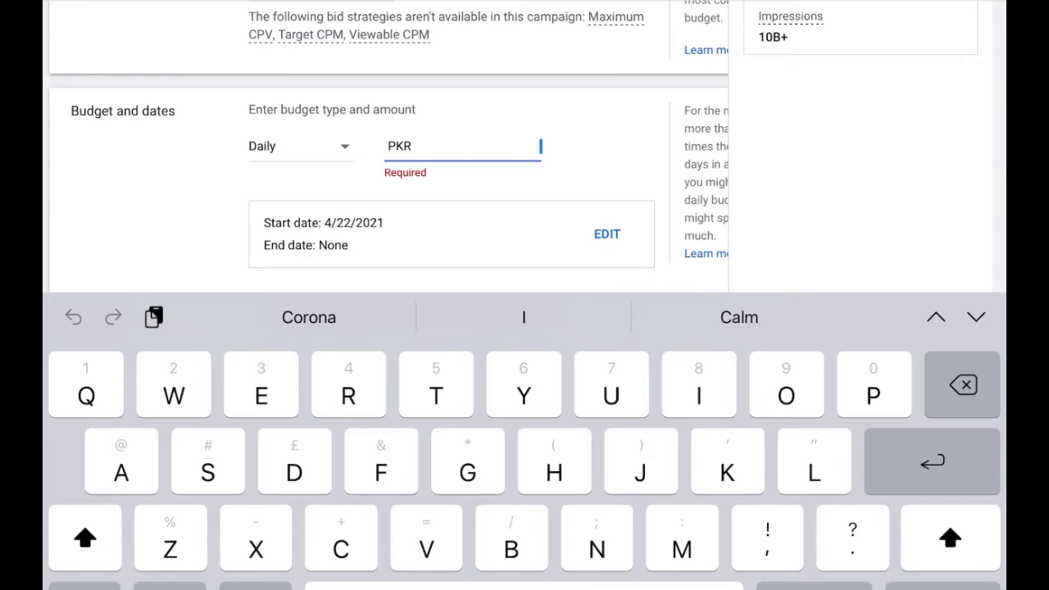
pyautogui.write('20000')
pyautogui.press('BackSpace')
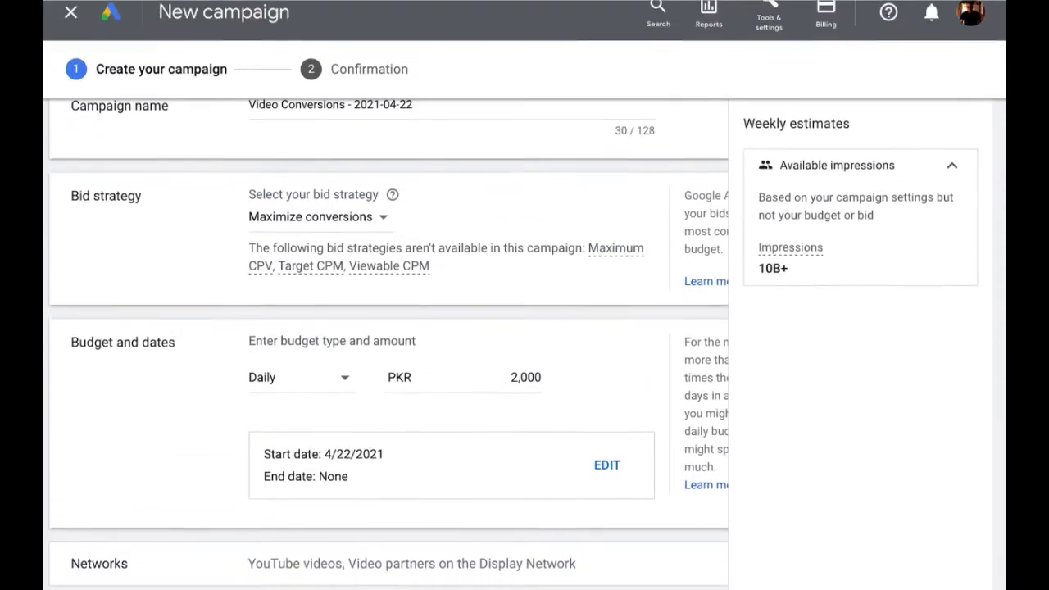
# Expand the campaign's network settings and deselect Video partners on the Display Network.
pyautogui.scroll(-5, 385, 327)
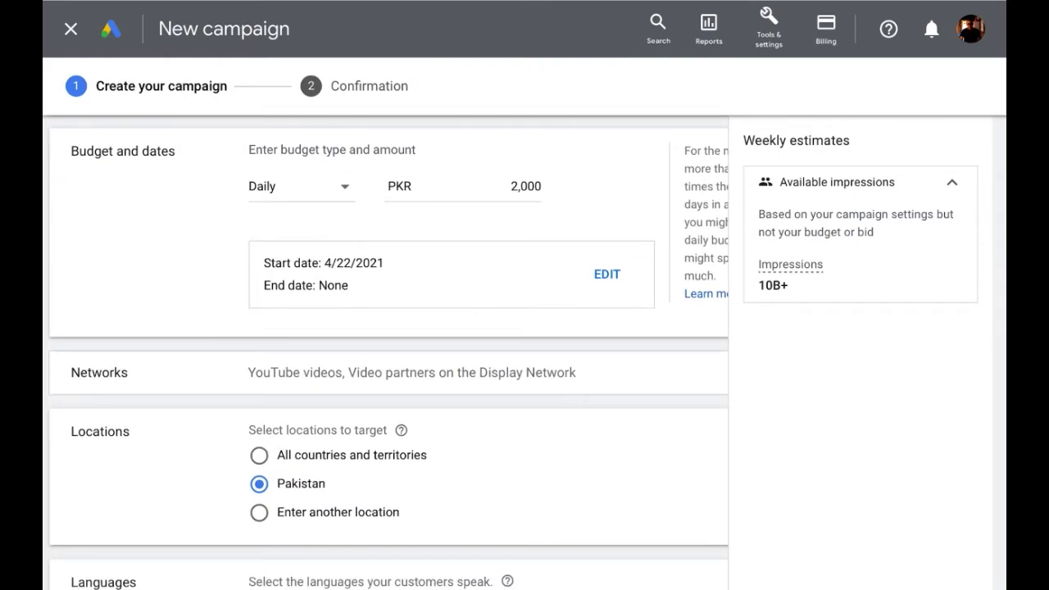
pyautogui.click(411, 373)
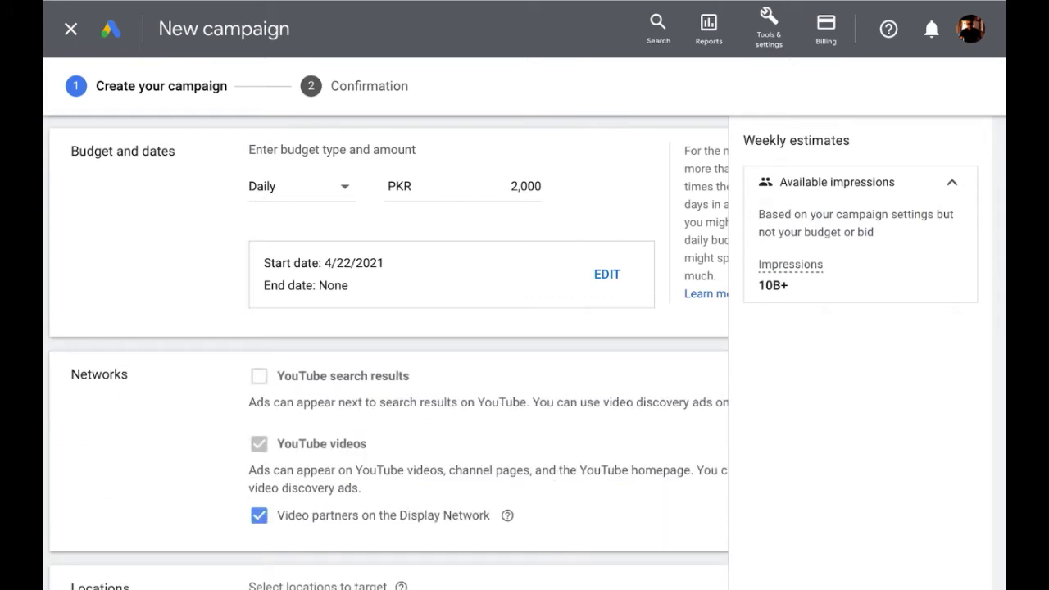
pyautogui.click(259, 515)
# Choose to enter another location instead of Pakistan and add the United Kingdom as a targeted country.
pyautogui.scroll(-3, 385, 353)
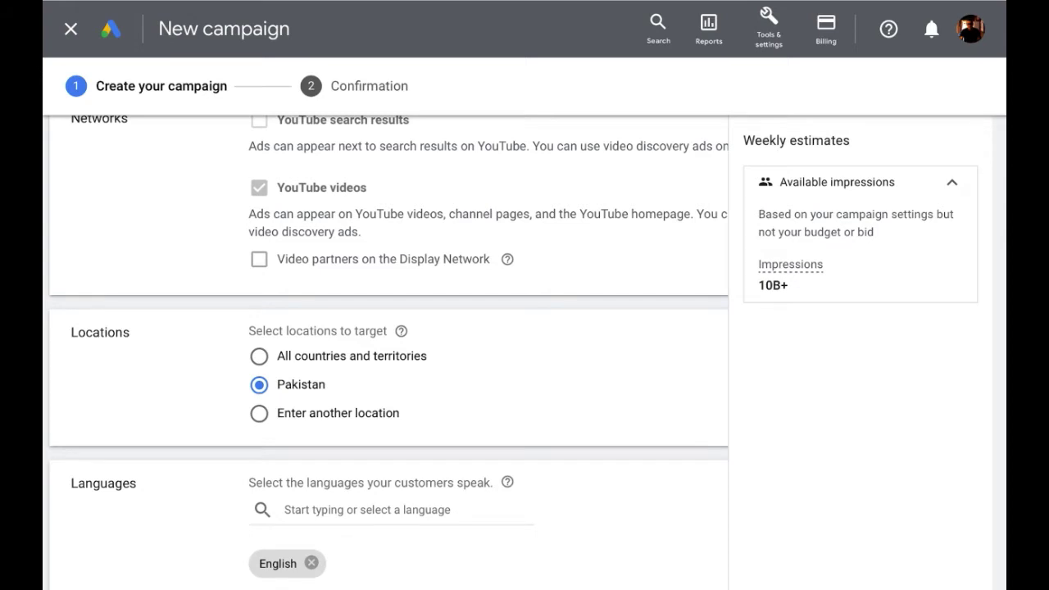
pyautogui.click(259, 413)
pyautogui.click(401, 456)
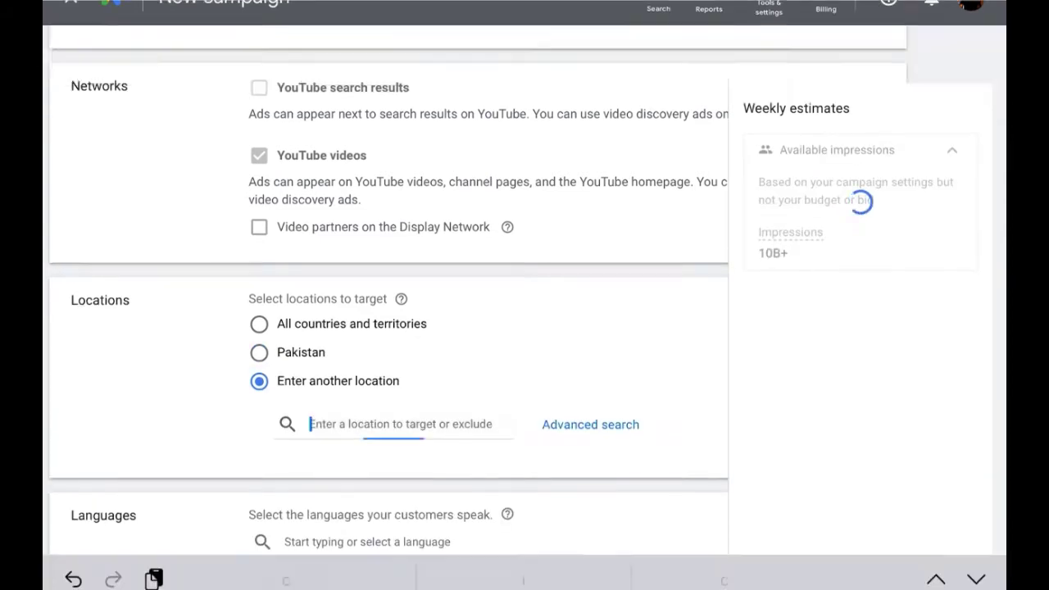
pyautogui.write('Unit')
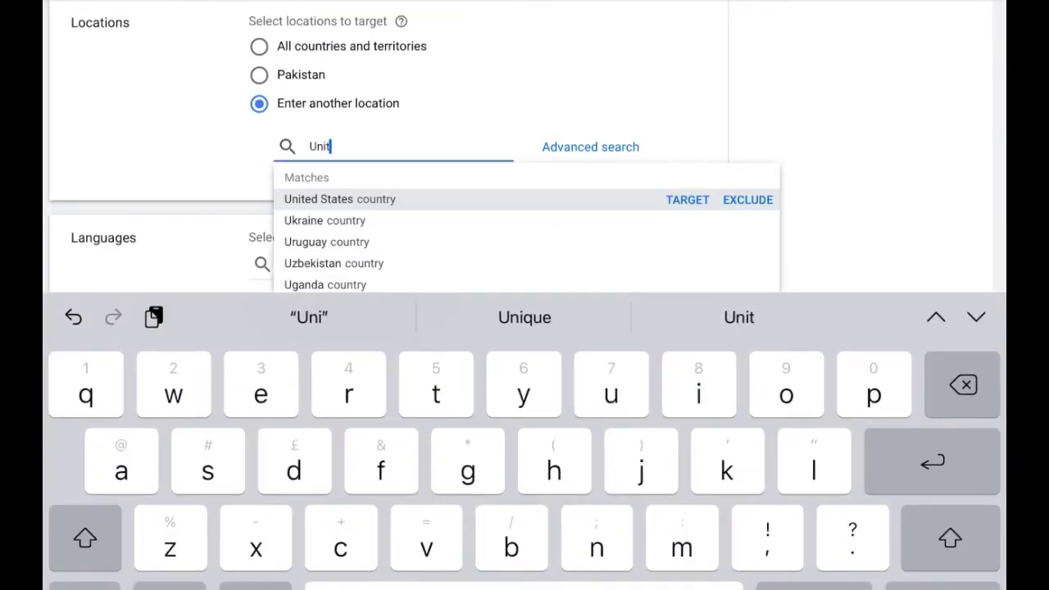
pyautogui.write('es')
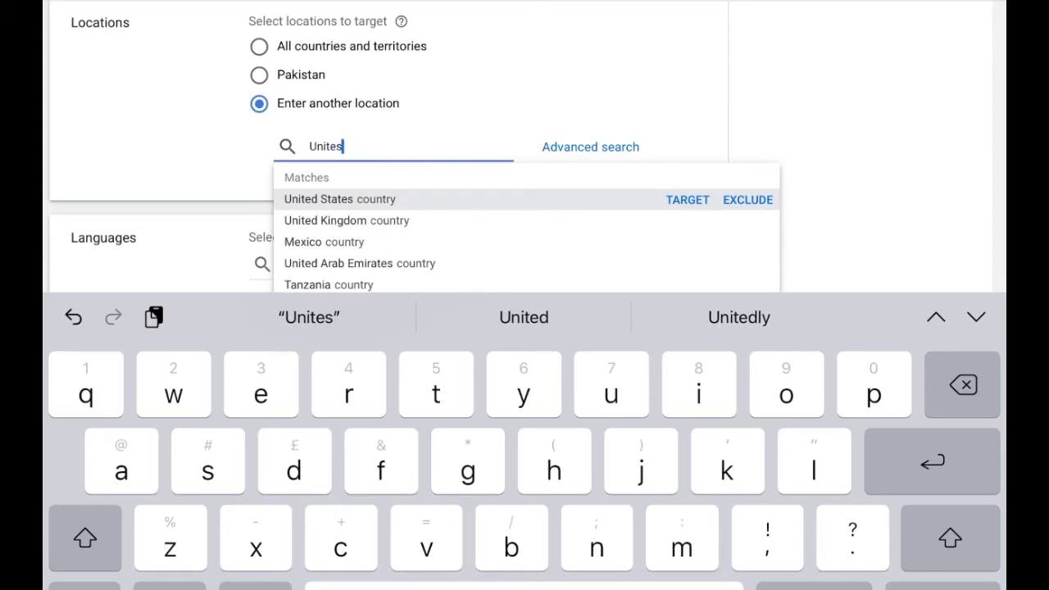
pyautogui.click(347, 220)
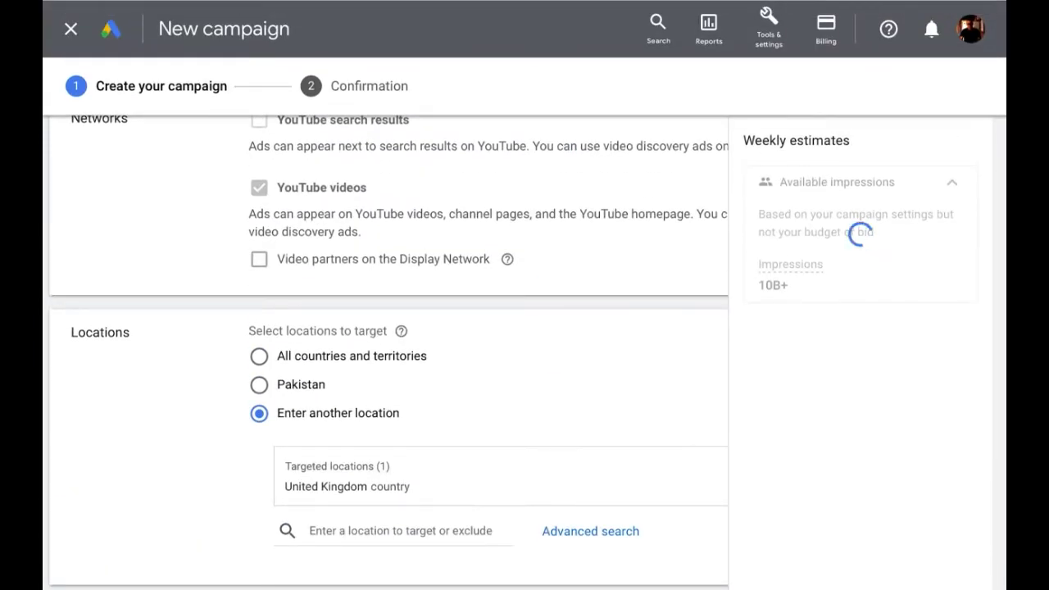
# Search the target locations for "Newyork" and clear the search text.
pyautogui.click(394, 531)
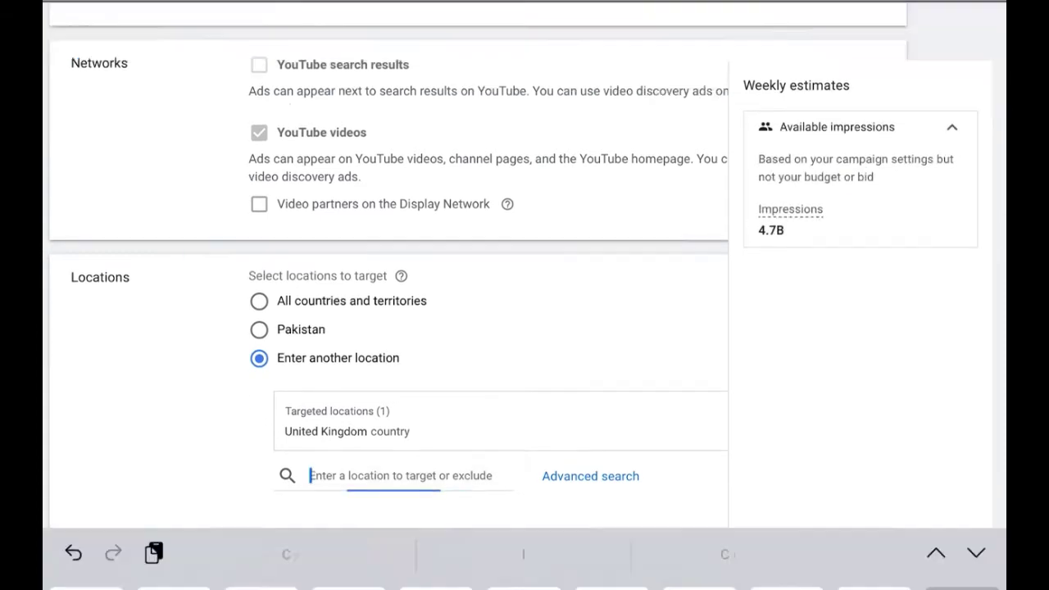
pyautogui.write('Ne')
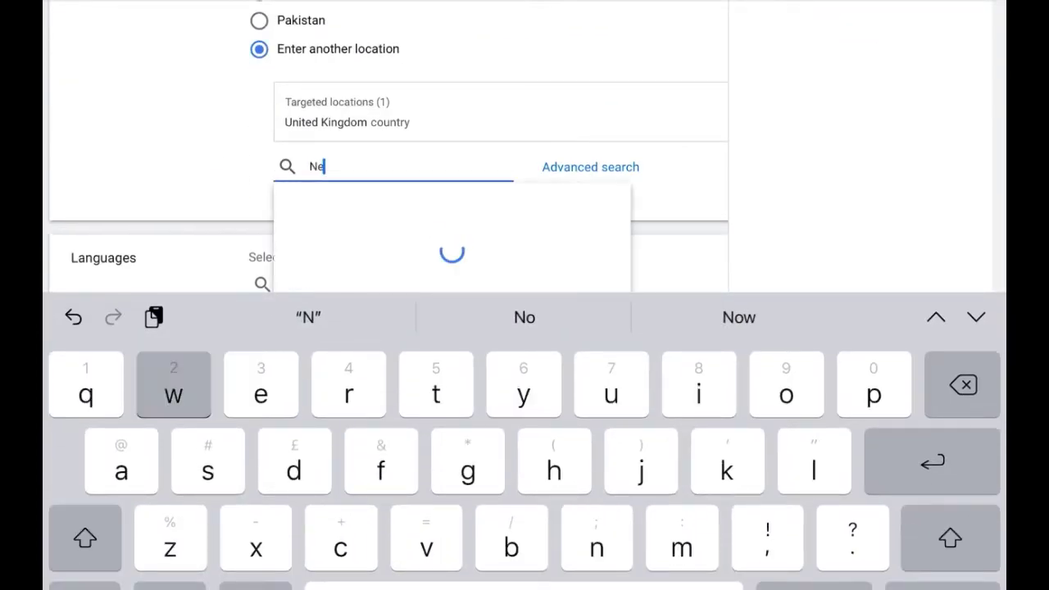
pyautogui.write('wyork')
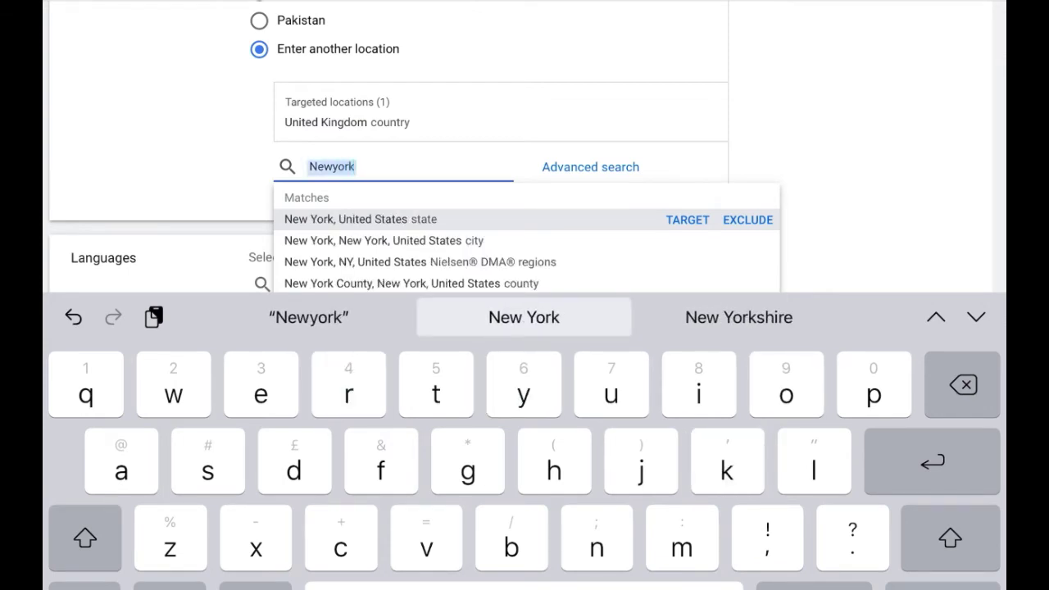
pyautogui.press('BackSpace')
pyautogui.press('BackSpace')
pyautogui.press('BackSpace')
pyautogui.press('BackSpace')
pyautogui.press('BackSpace')
pyautogui.press('BackSpace')
pyautogui.press('BackSpace')
# Exclude Embedded YouTube videos and Live streaming videos from the content types where ads can show.
pyautogui.scroll(-4, 875, 562)
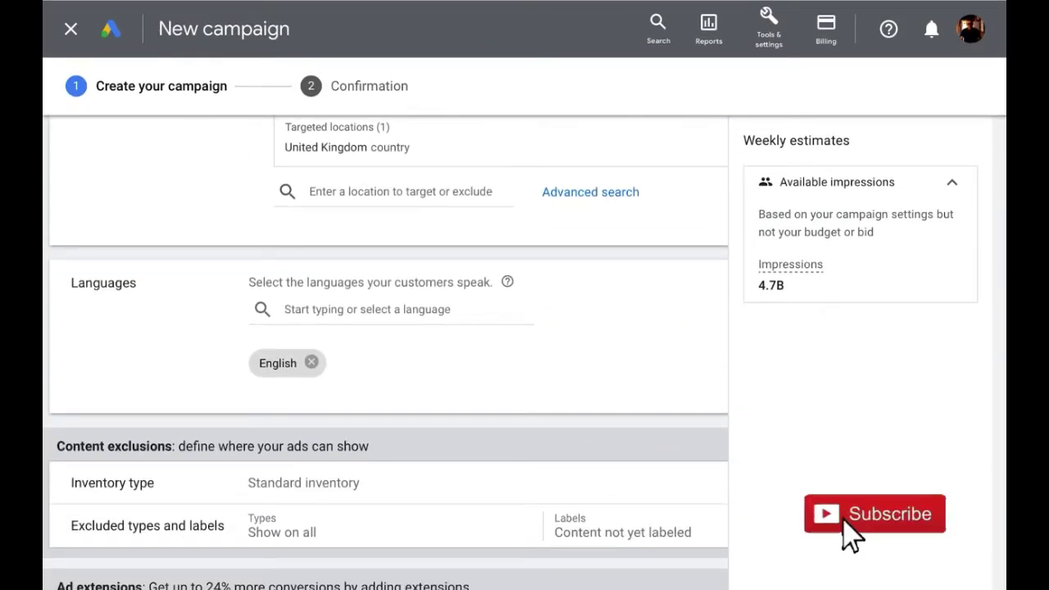
pyautogui.scroll(-2, 385, 352)
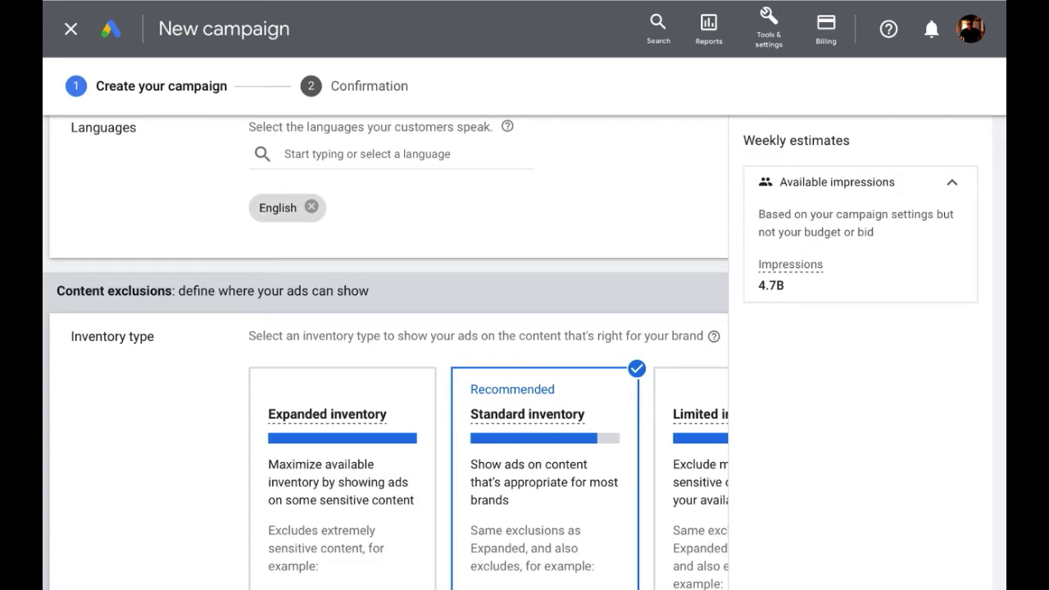
pyautogui.scroll(-7, 385, 352)
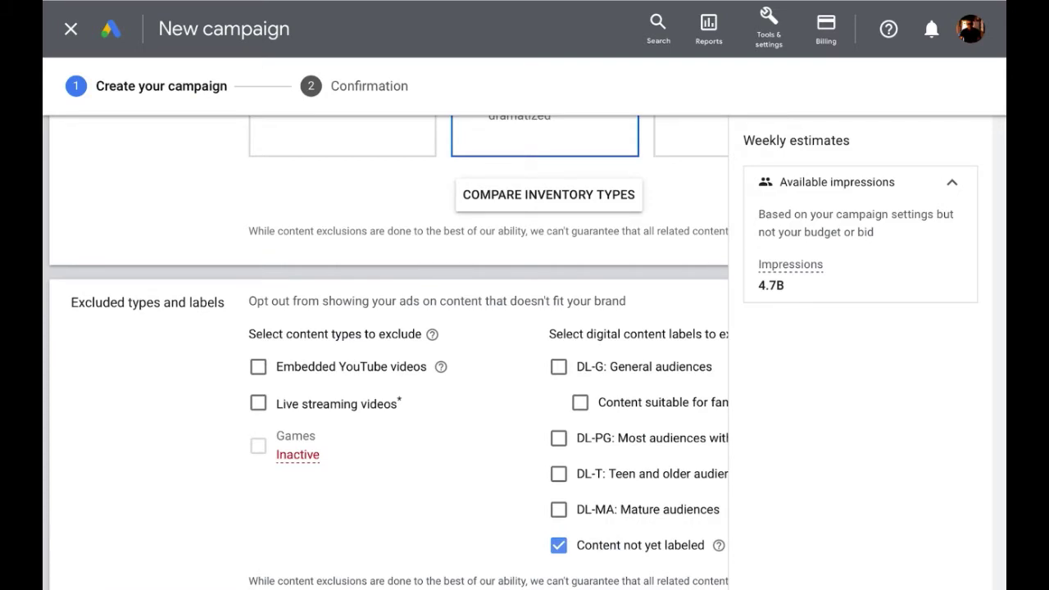
pyautogui.click(258, 366)
pyautogui.click(258, 403)
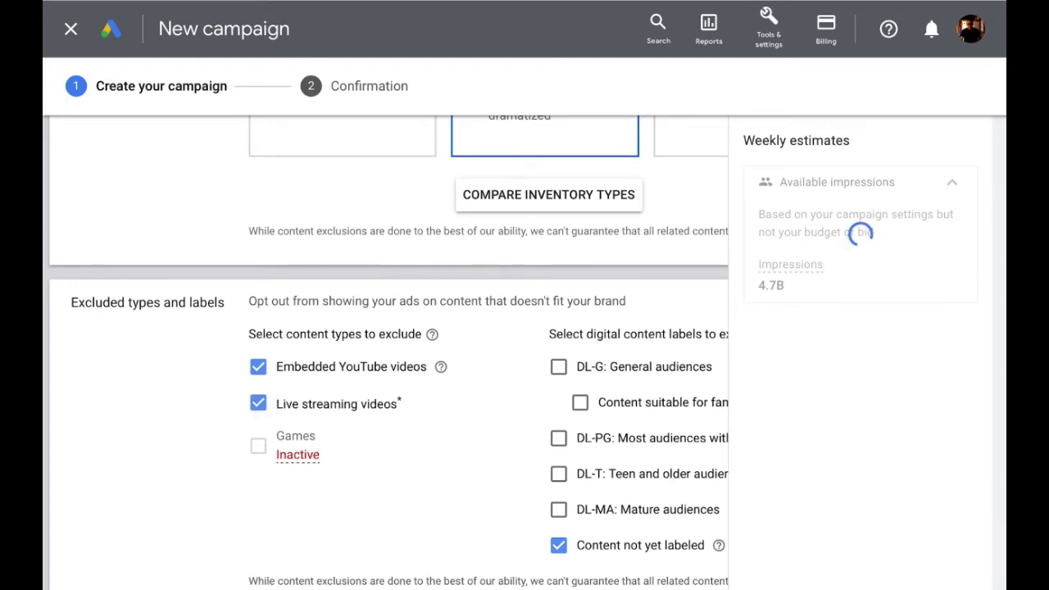
# In the excluded digital content labels, deselect Content not yet labeled and select DL-MA: Mature audiences.
pyautogui.click(558, 545)
pyautogui.hscroll(1, 559, 545)
pyautogui.hscroll(1, 501, 525)
pyautogui.click(500, 524)
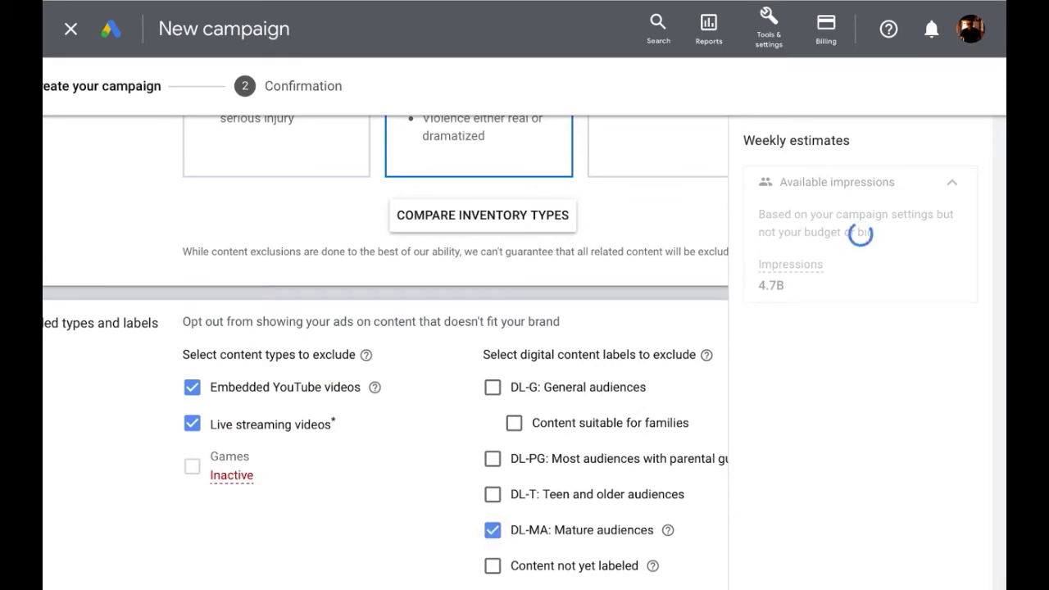
# Set the ad group type to Standard for skippable in-stream ads.
pyautogui.hscroll(-1, 500, 524)
pyautogui.scroll(-1, 500, 524)
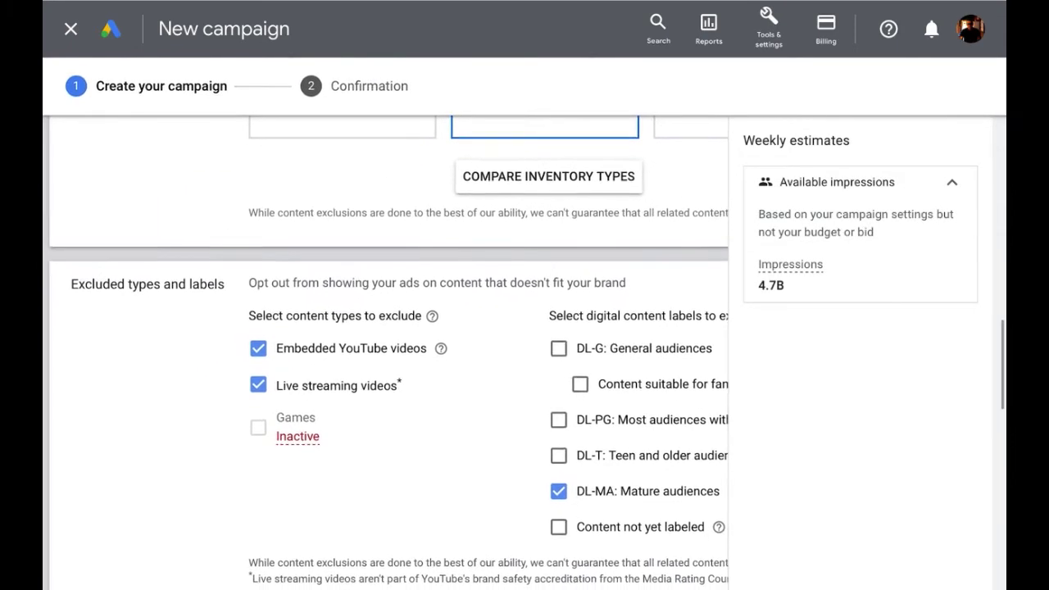
pyautogui.scroll(-4, 385, 352)
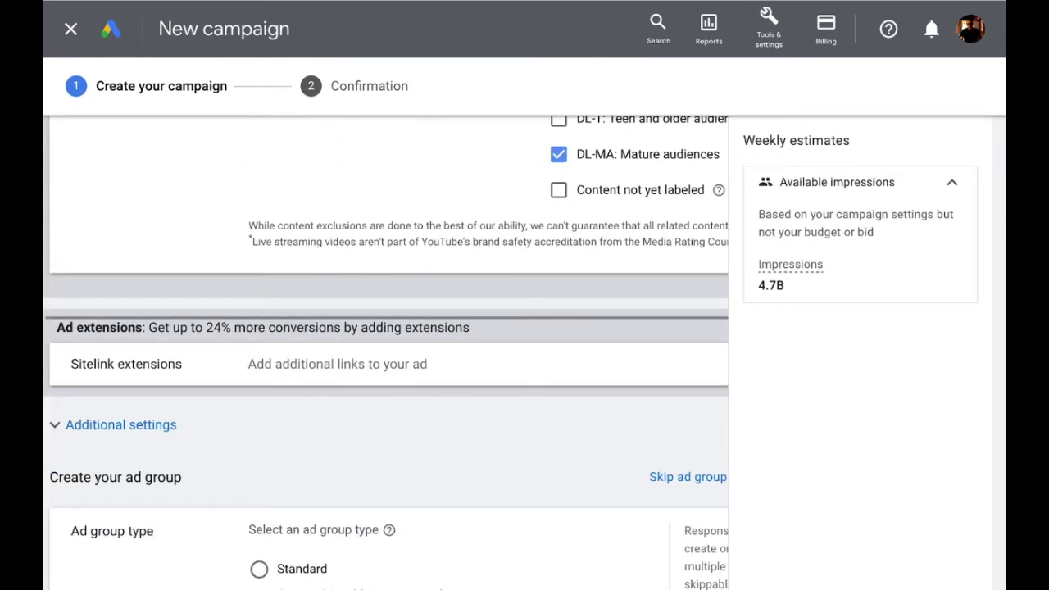
pyautogui.scroll(-2, 385, 352)
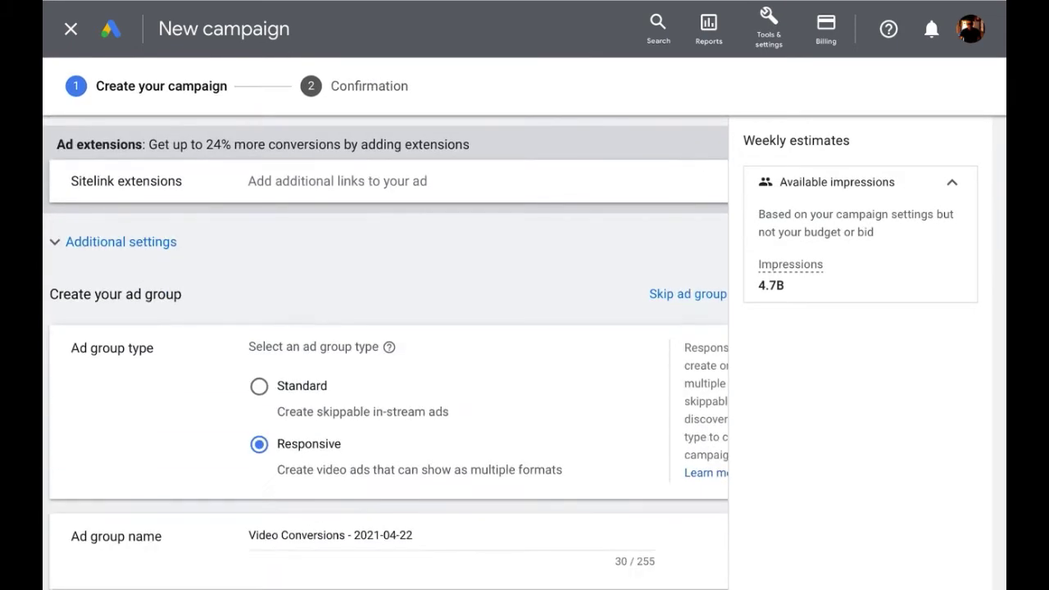
pyautogui.click(259, 386)
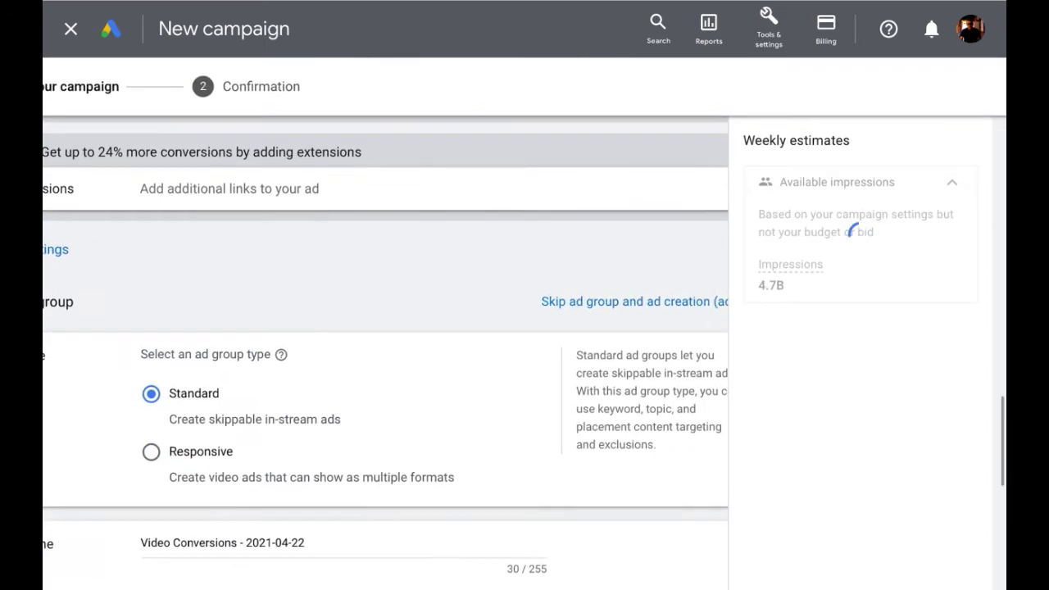
# Expand the ad group's demographic targeting and review the gender, age and parental status options.
pyautogui.scroll(-3, 385, 352)
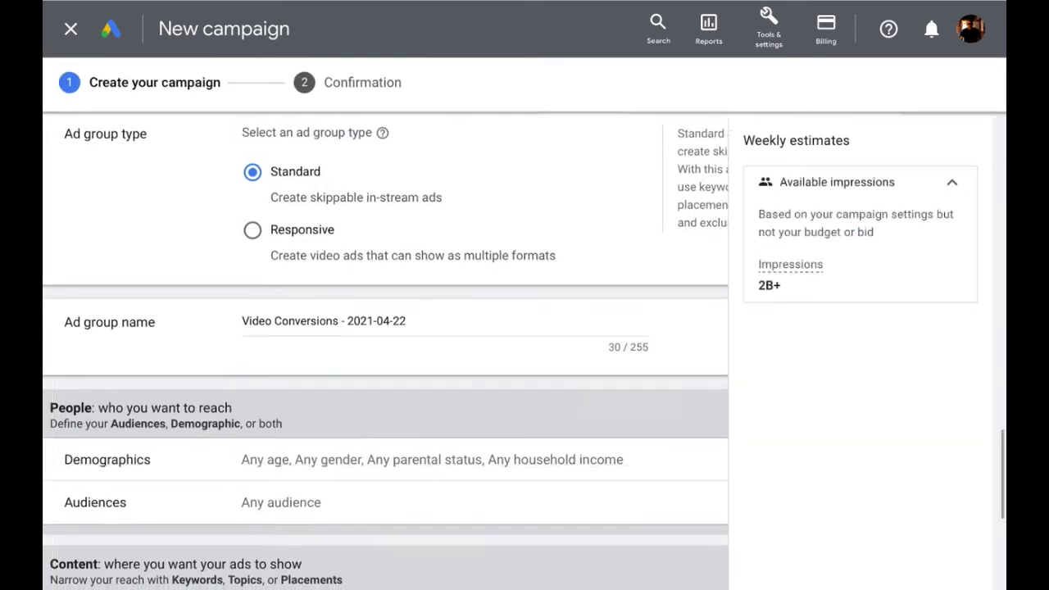
pyautogui.scroll(-1, 385, 352)
pyautogui.click(385, 429)
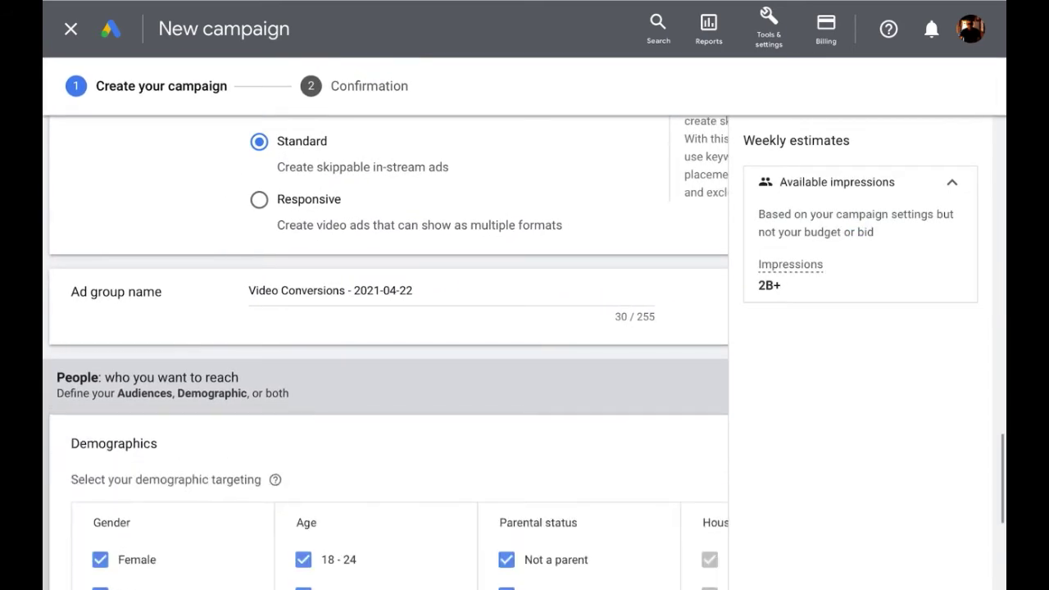
pyautogui.scroll(-3, 385, 430)
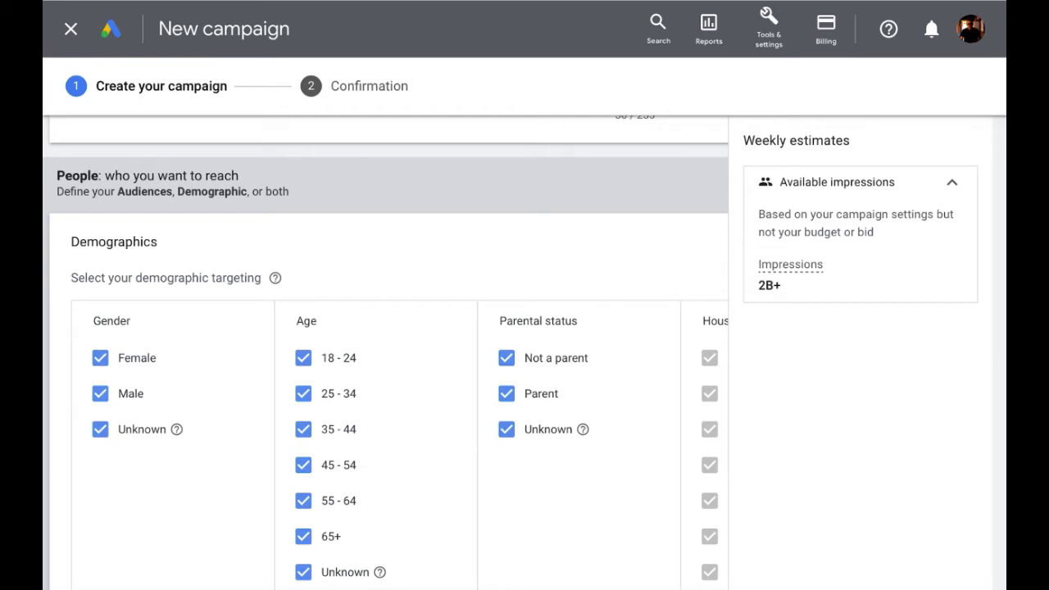
# Expand the ad group's audience targeting and review both the searchable audience ideas and the browsable audience categories.
pyautogui.scroll(-5, 385, 352)
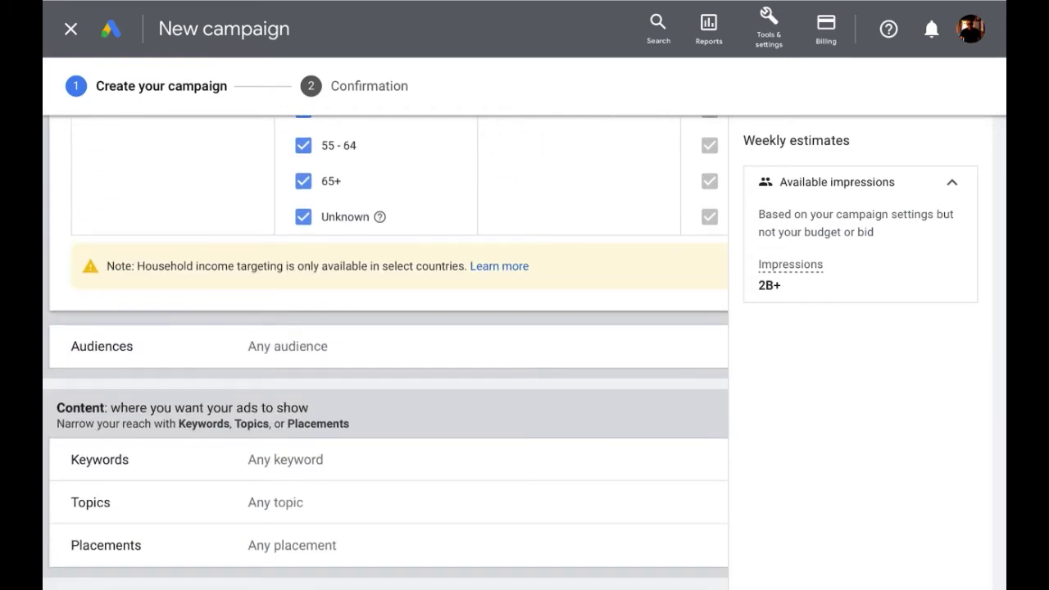
pyautogui.click(287, 347)
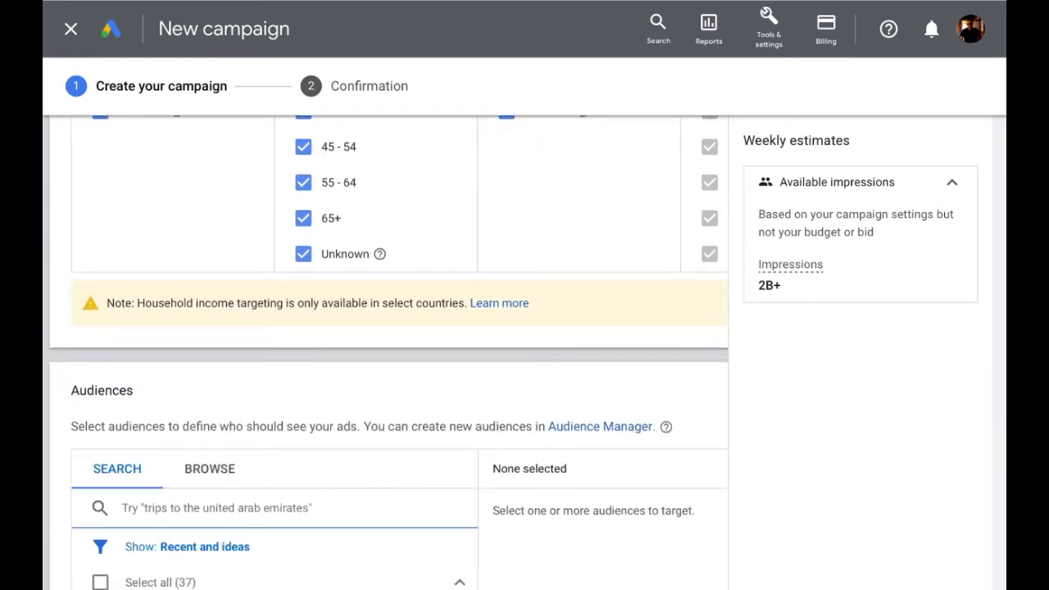
pyautogui.scroll(-2, 385, 353)
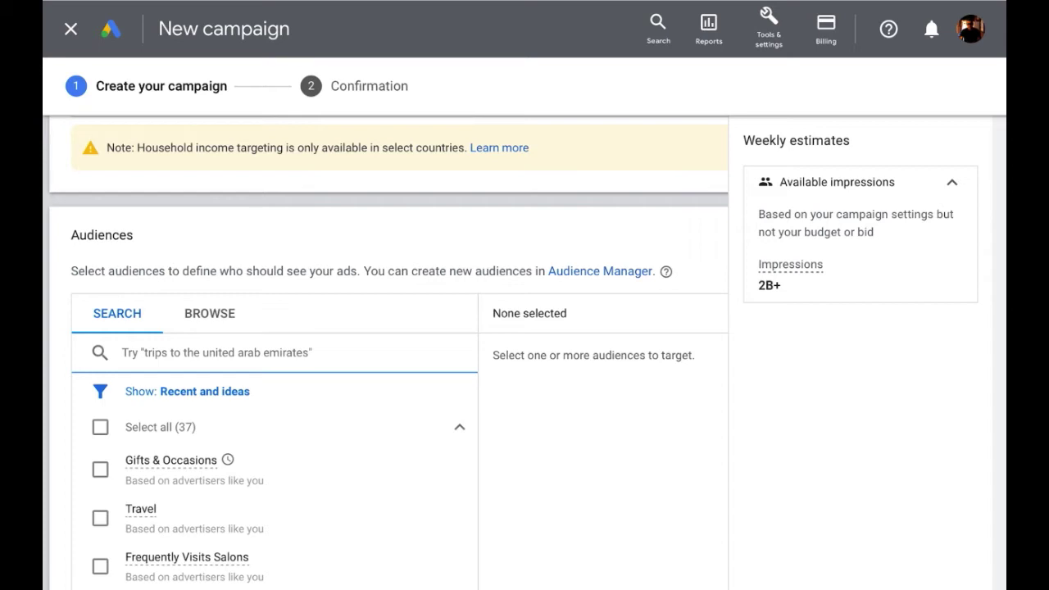
pyautogui.click(210, 314)
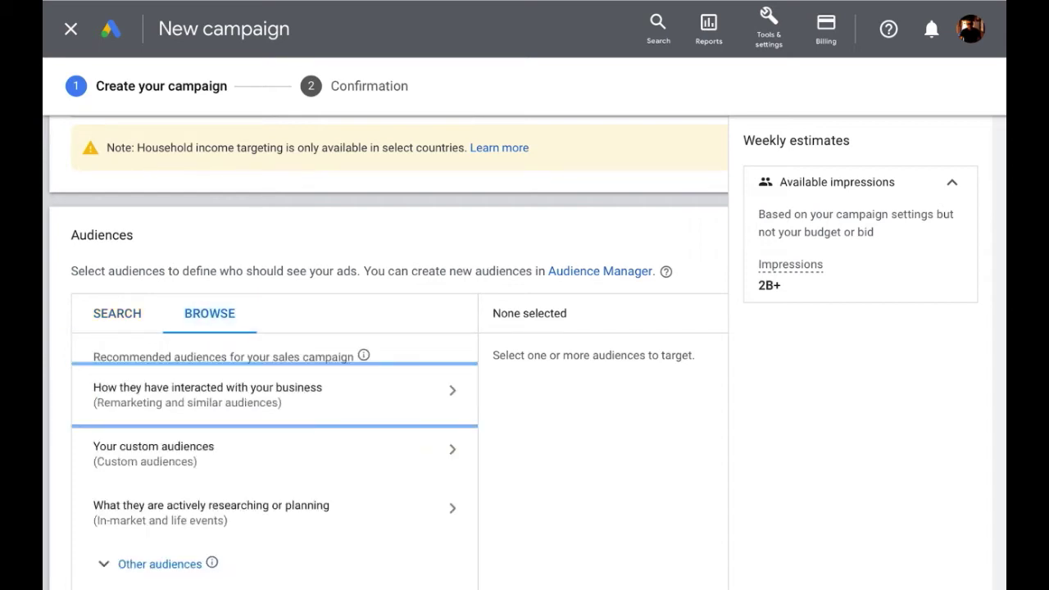
pyautogui.scroll(1, 388, 353)
pyautogui.scroll(-1, 388, 353)
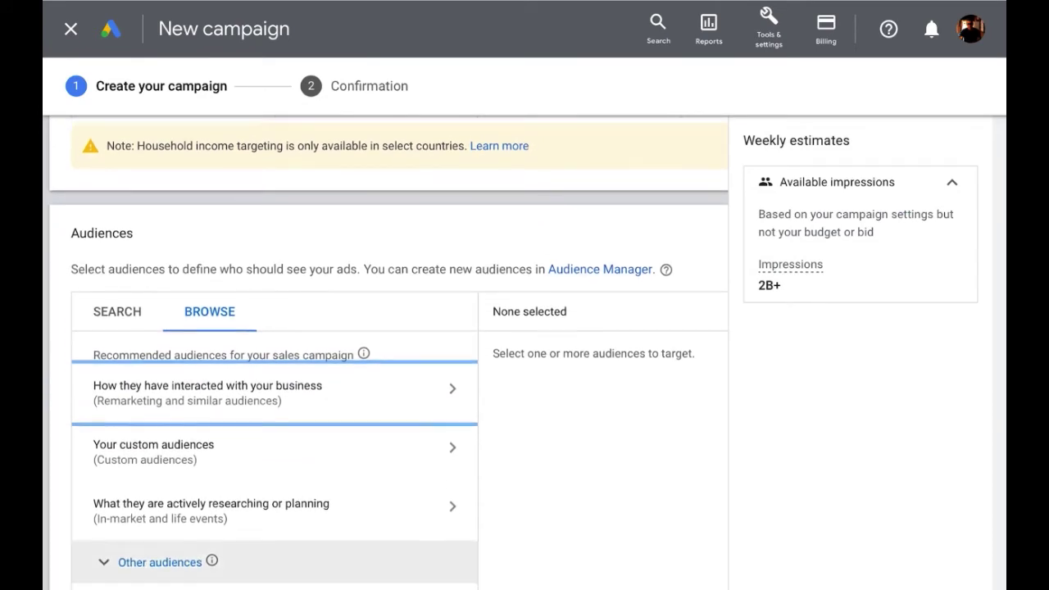
pyautogui.scroll(-2, 389, 353)
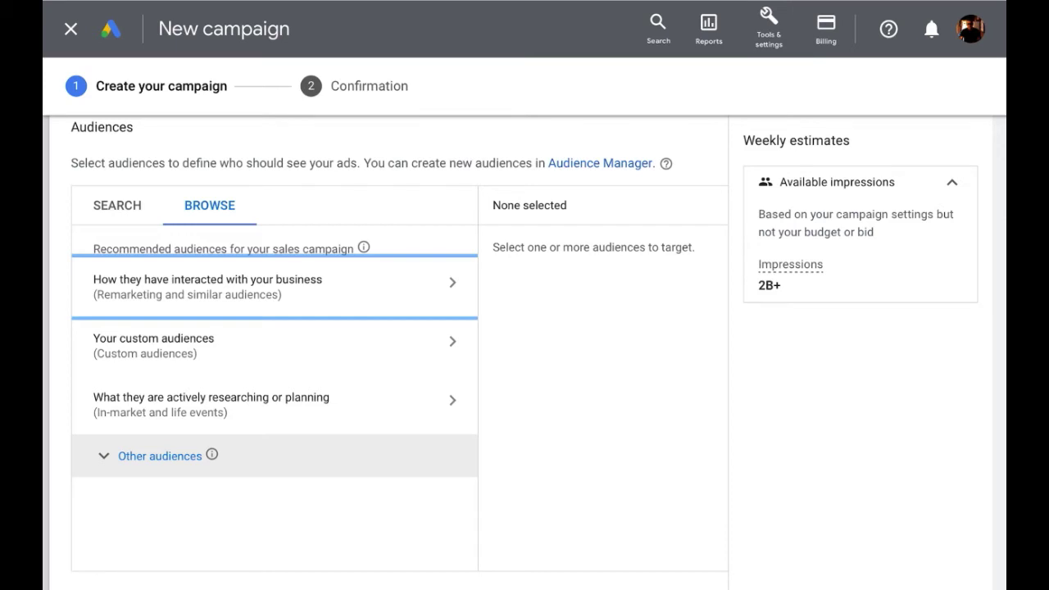
pyautogui.click(117, 206)
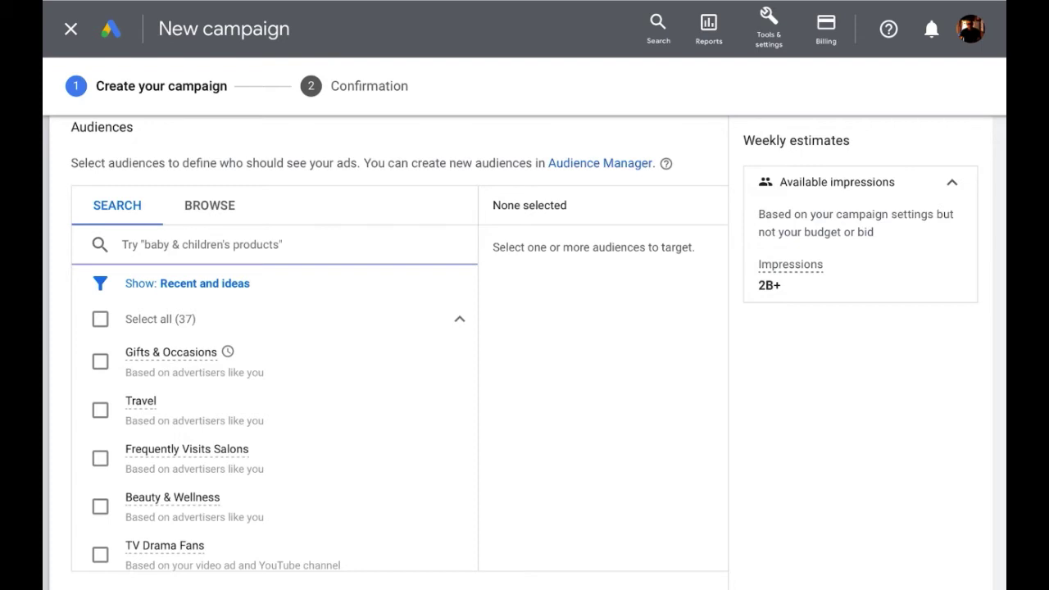
# Add "Dog collars" as a keyword in the ad group's content targeting.
pyautogui.scroll(-5, 385, 352)
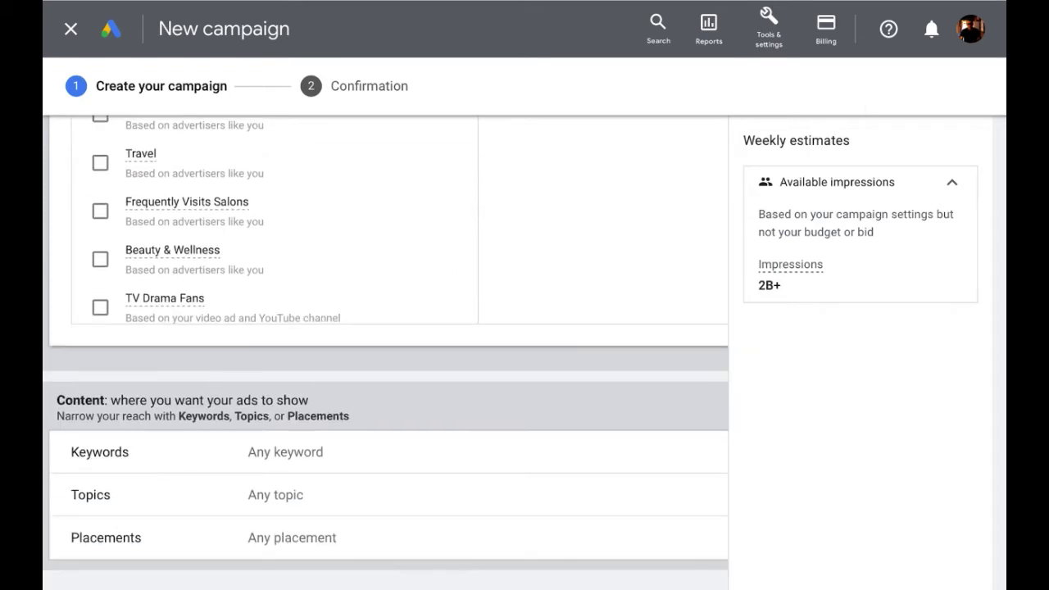
pyautogui.click(285, 314)
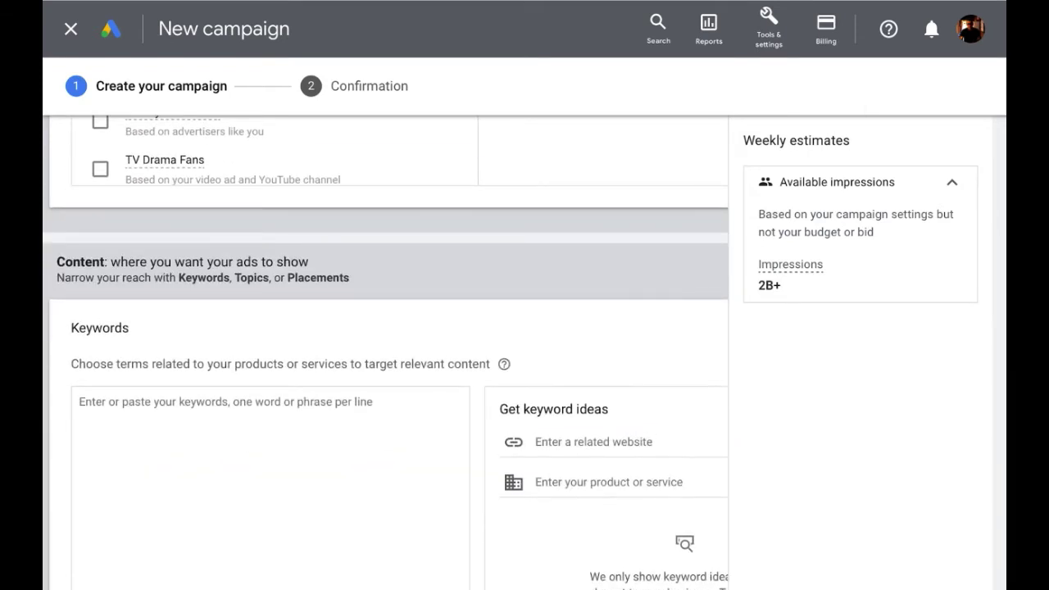
pyautogui.scroll(-2, 385, 352)
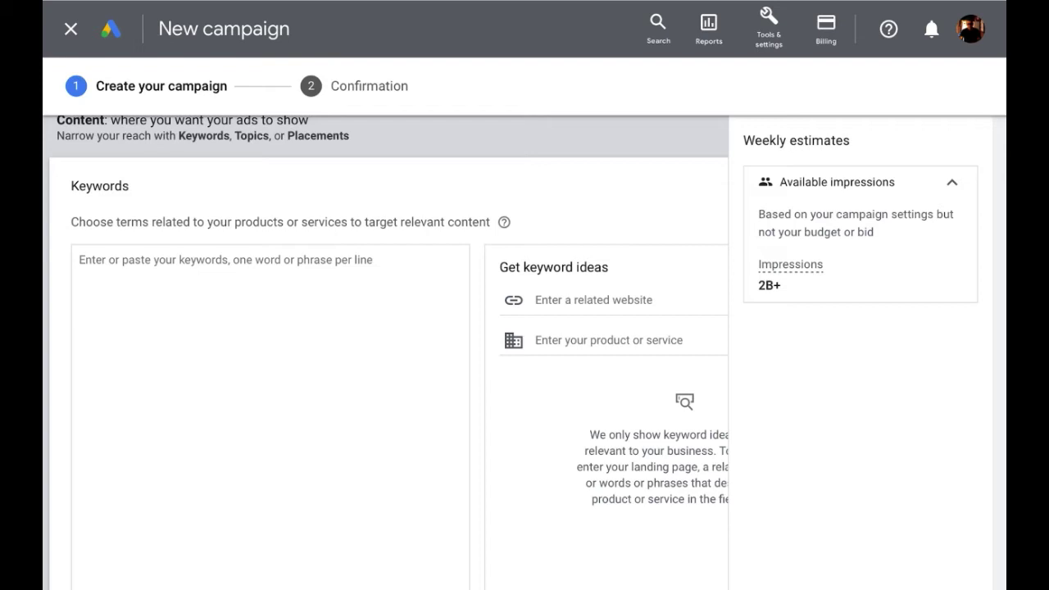
pyautogui.click(245, 295)
pyautogui.write('Do')
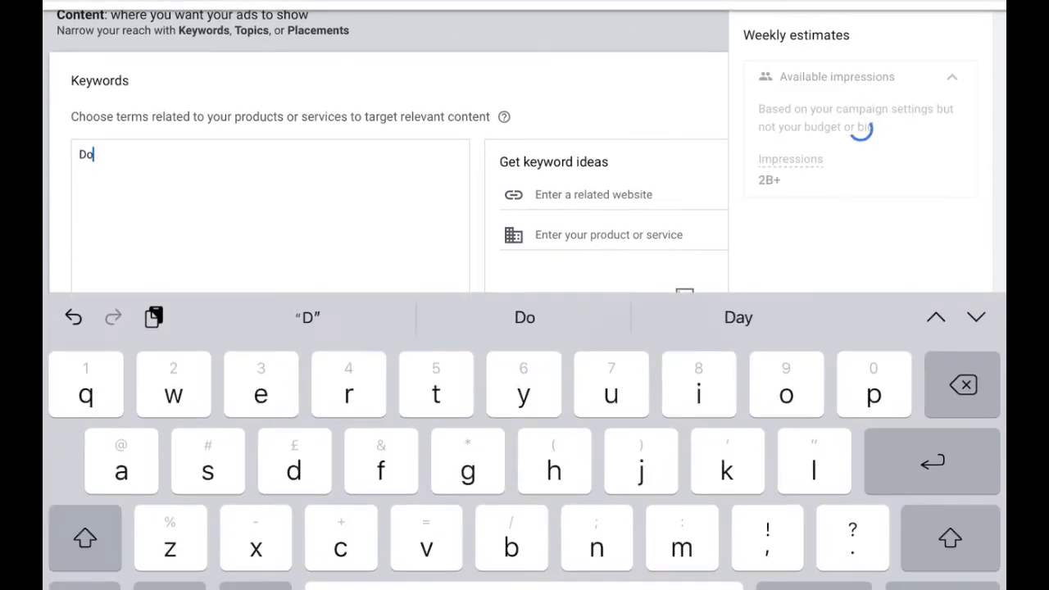
pyautogui.write('g callrs')
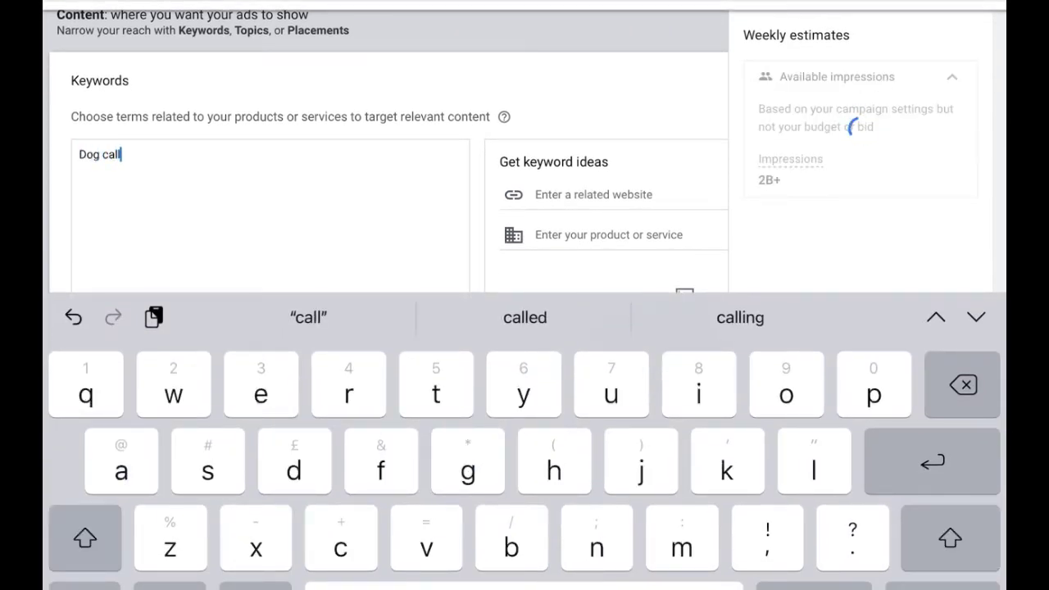
pyautogui.press('BackSpace')
pyautogui.press('BackSpace')
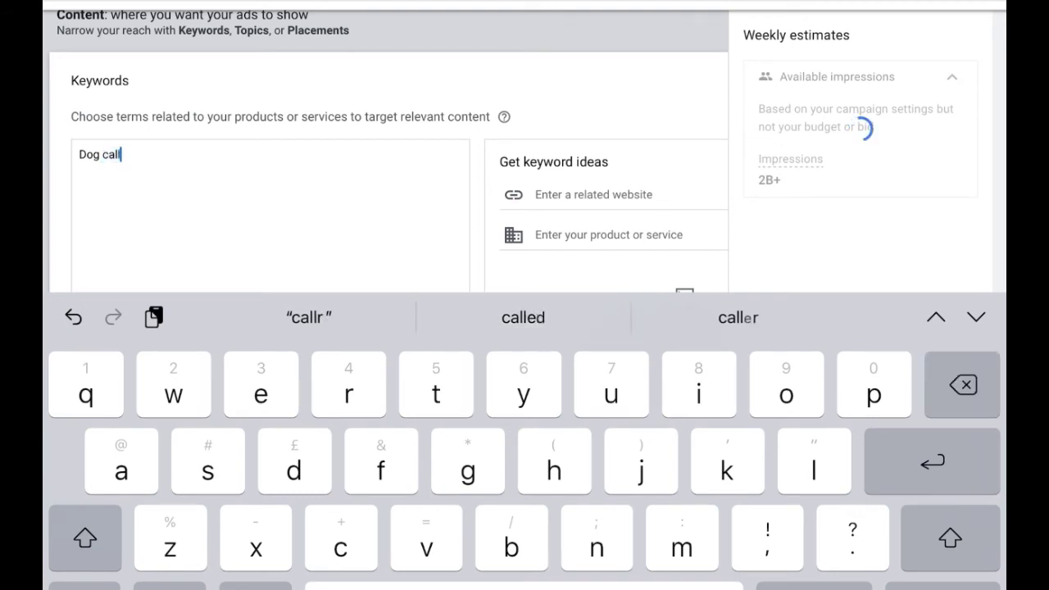
pyautogui.press('BackSpace')
pyautogui.press('BackSpace')
pyautogui.press('BackSpace')
pyautogui.press('BackSpace')
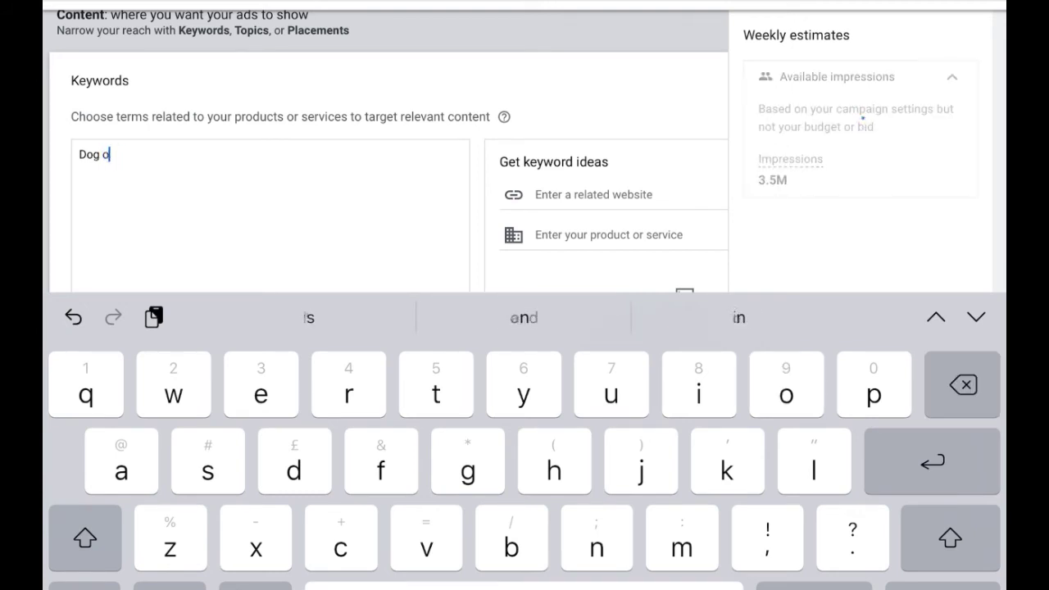
pyautogui.write('ol')
pyautogui.press('BackSpace')
pyautogui.press('BackSpace')
pyautogui.press('BackSpace')
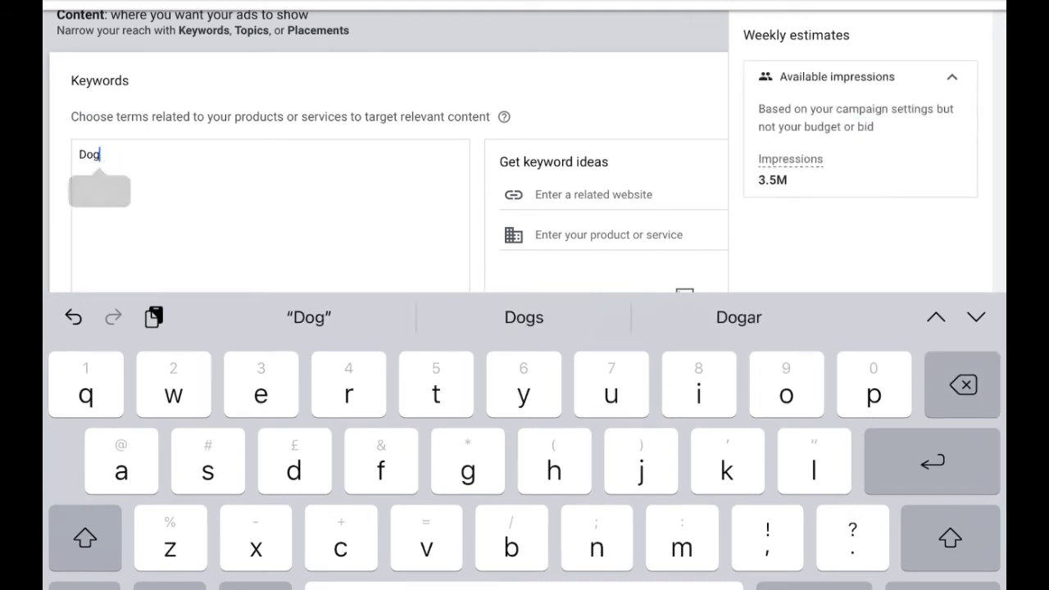
pyautogui.write('collers')
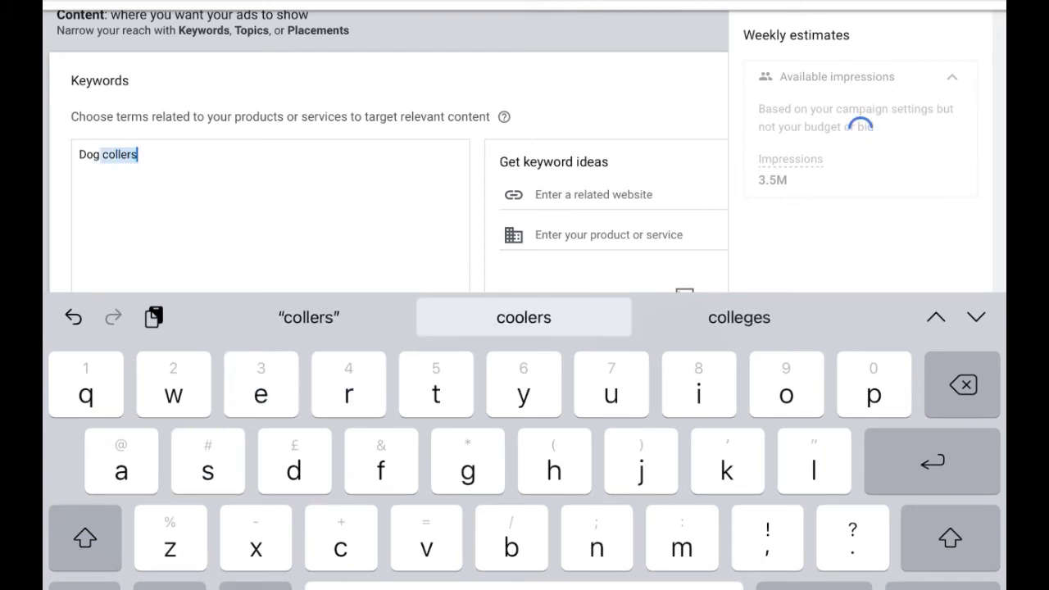
pyautogui.press('BackSpace')
pyautogui.press('BackSpace')
pyautogui.press('BackSpace')
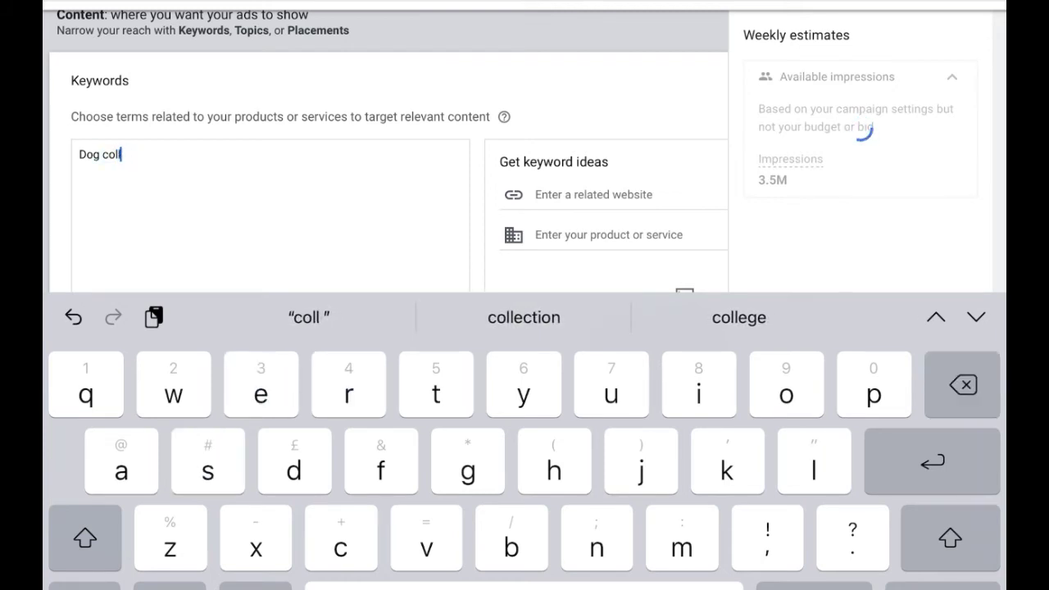
pyautogui.write('r')
pyautogui.press('BackSpace')
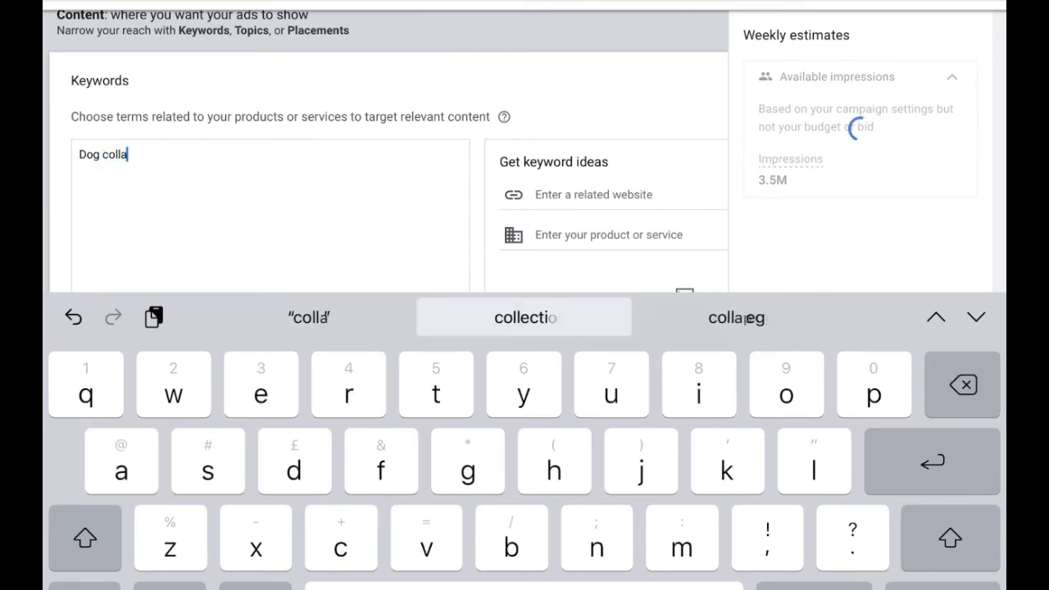
pyautogui.write('ars')
pyautogui.click(942, 584)
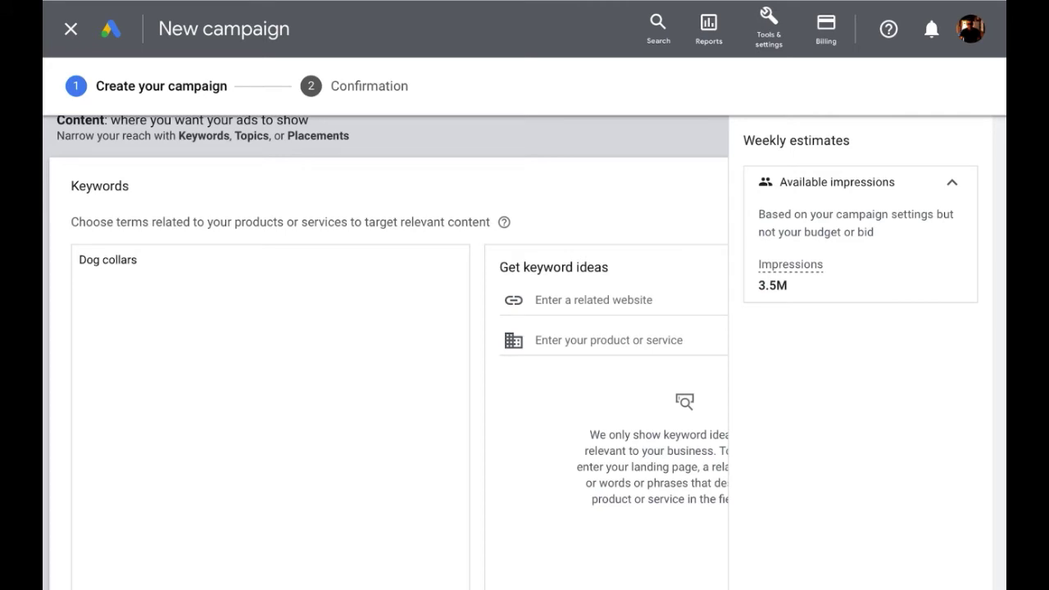
# Expand the content targeting's Topics and Placements sections and review their options.
pyautogui.scroll(-5, 385, 352)
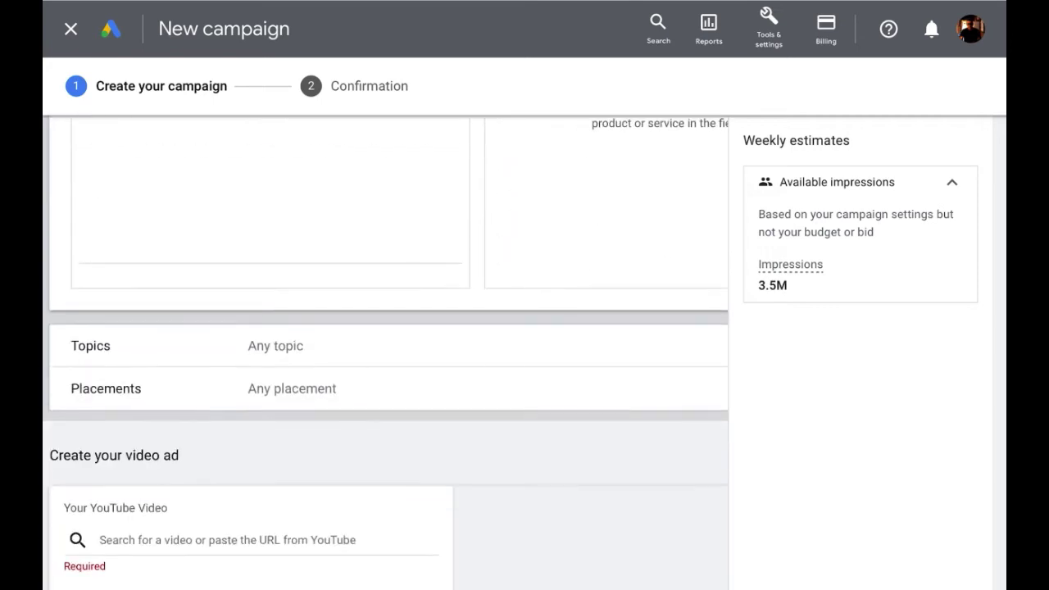
pyautogui.click(246, 346)
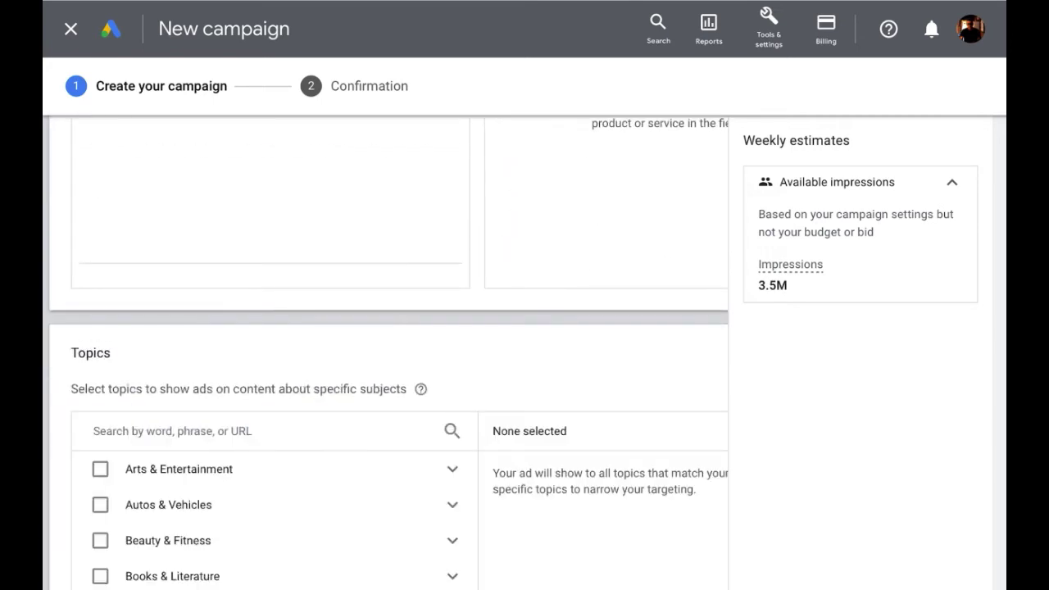
pyautogui.scroll(-7, 385, 352)
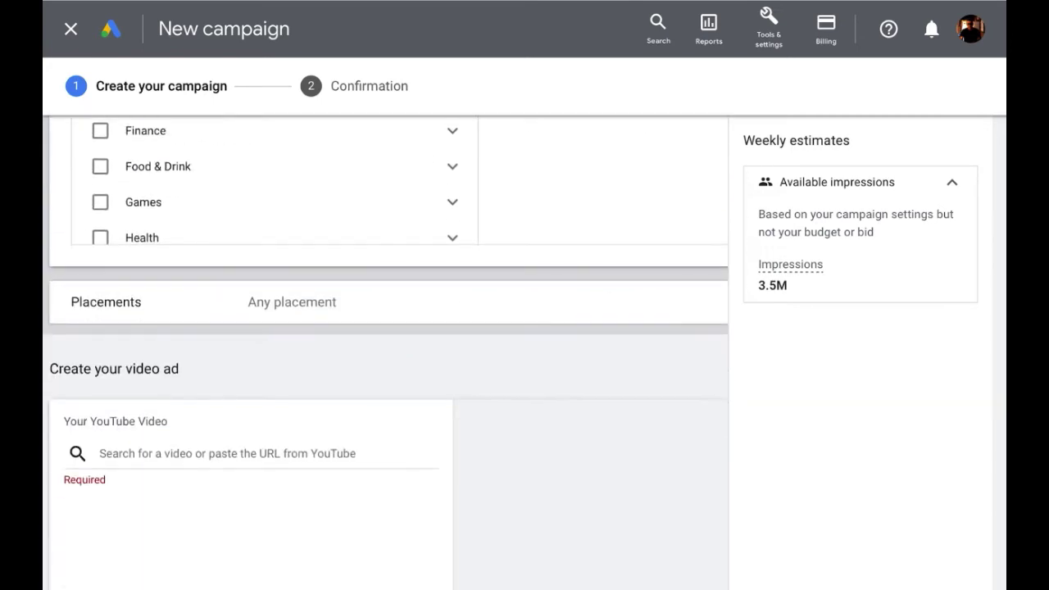
pyautogui.click(292, 302)
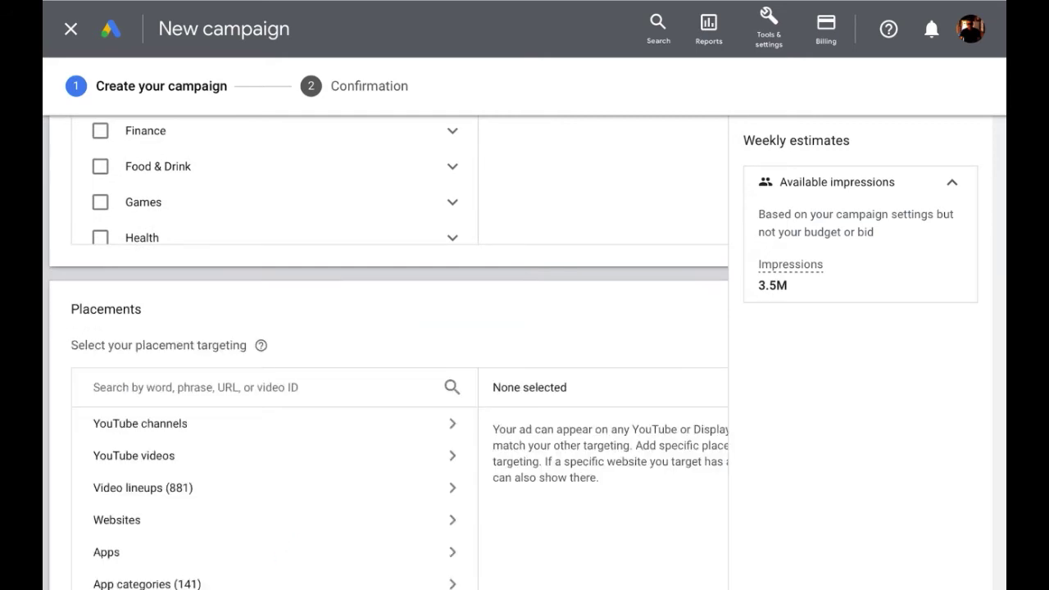
pyautogui.scroll(-3, 385, 352)
# Paste the copied YouTube link to use the "WHY DANA NEER #PAWTYHORAHIHAI" video in the video ad.
pyautogui.scroll(-4, 385, 352)
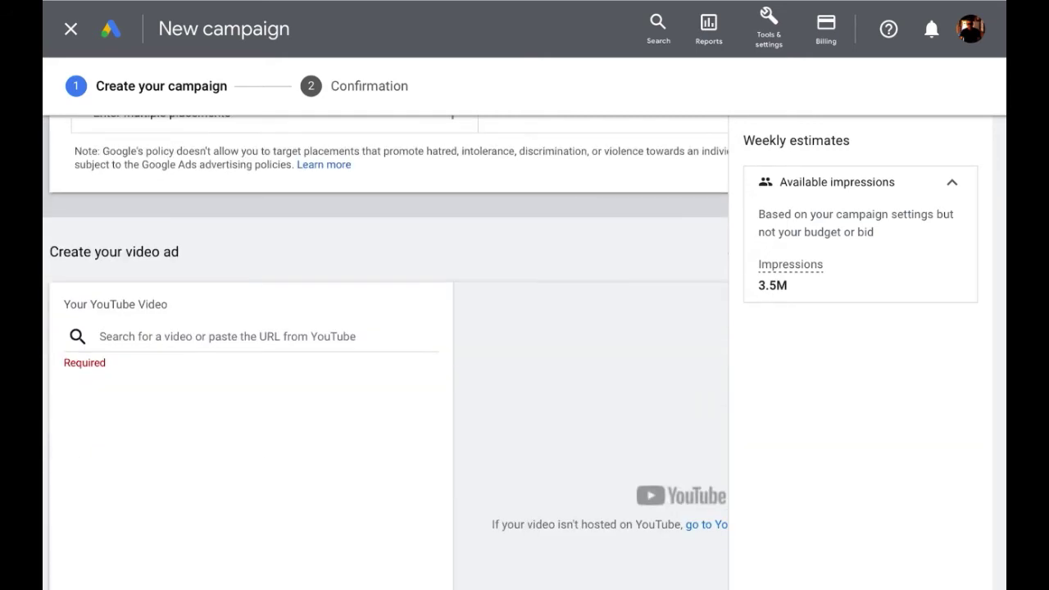
pyautogui.click(230, 335)
pyautogui.click(100, 146)
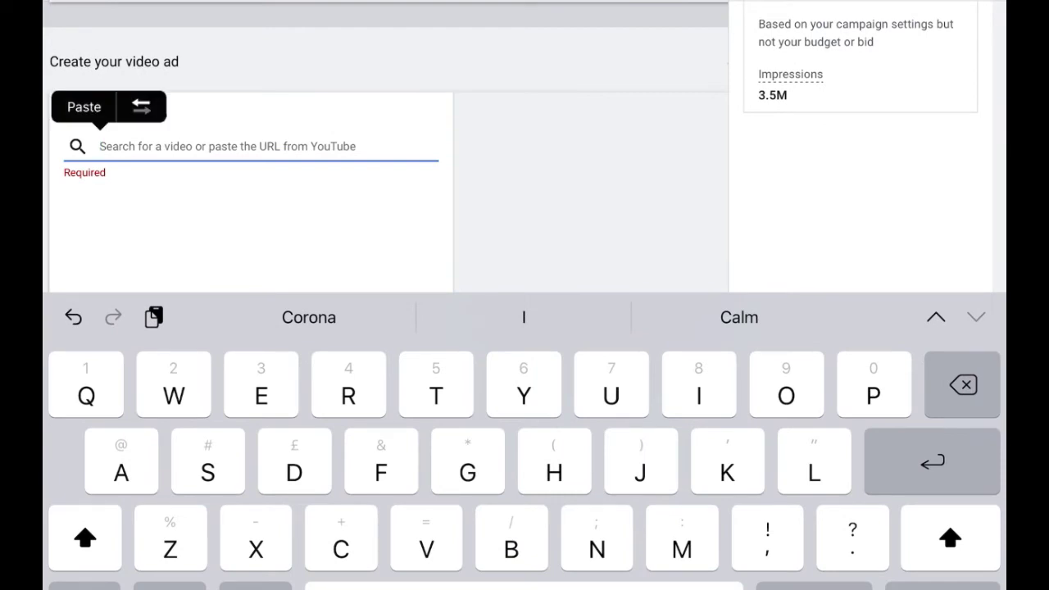
pyautogui.click(81, 106)
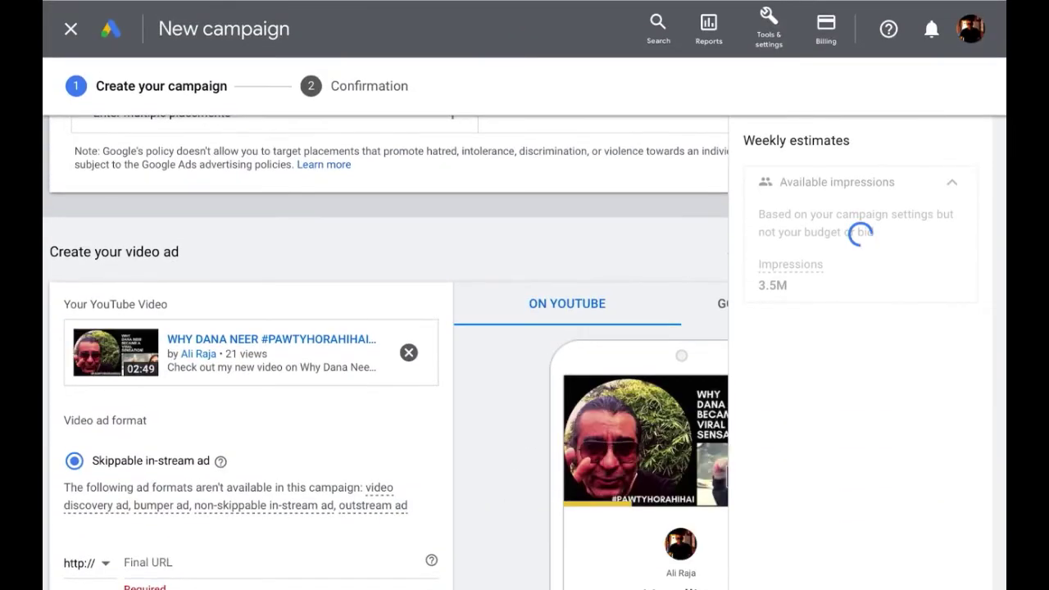
pyautogui.scroll(-2, 385, 352)
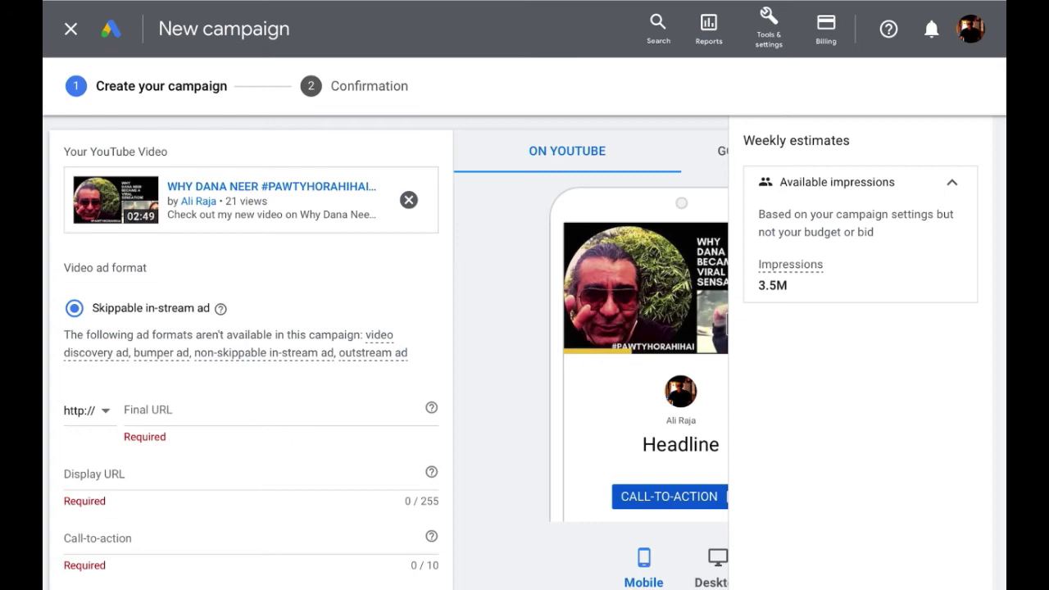
pyautogui.click(270, 410)
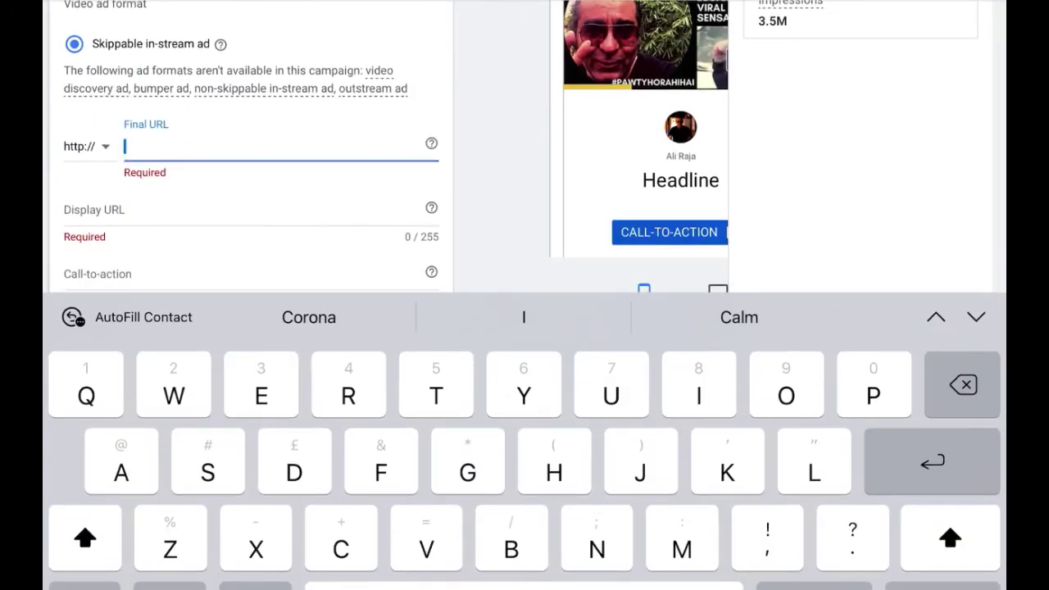
pyautogui.click(246, 210)
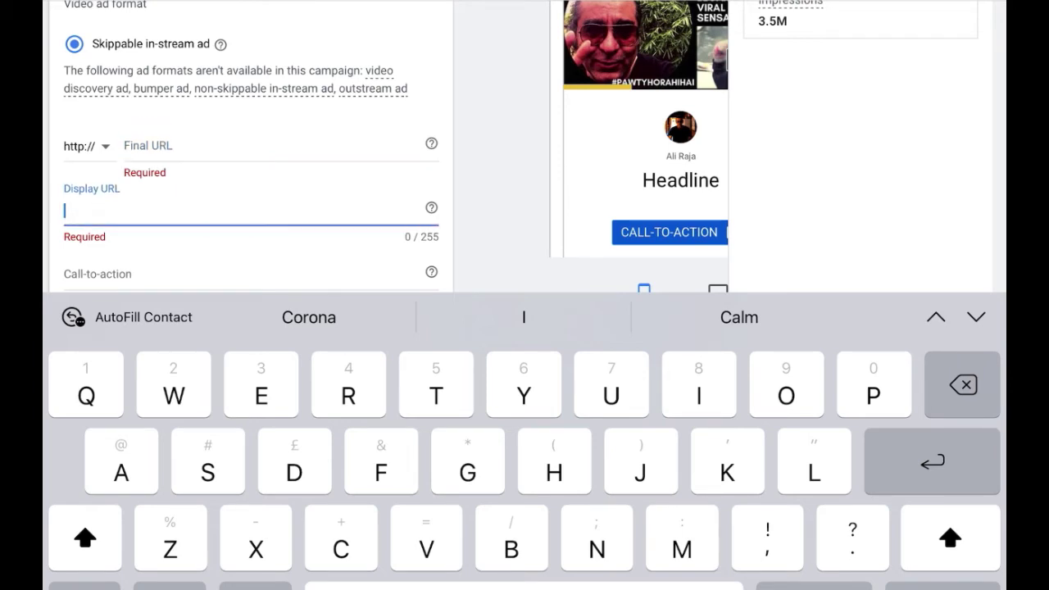
pyautogui.click(270, 147)
pyautogui.click(85, 539)
pyautogui.write('dogcollar')
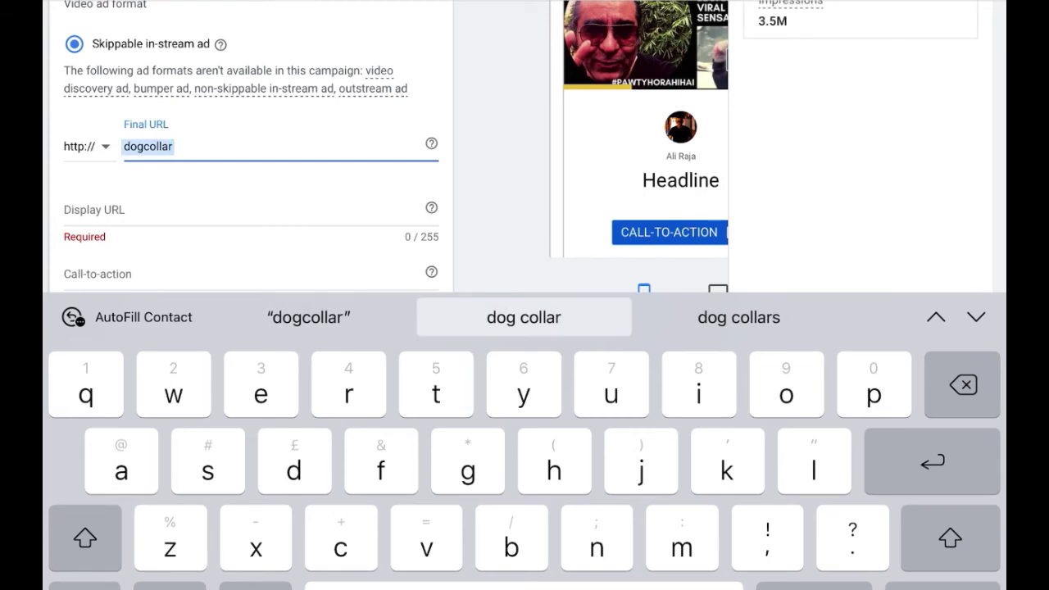
pyautogui.click(523, 317)
pyautogui.write('.com')
pyautogui.click(147, 147)
pyautogui.press('BackSpace')
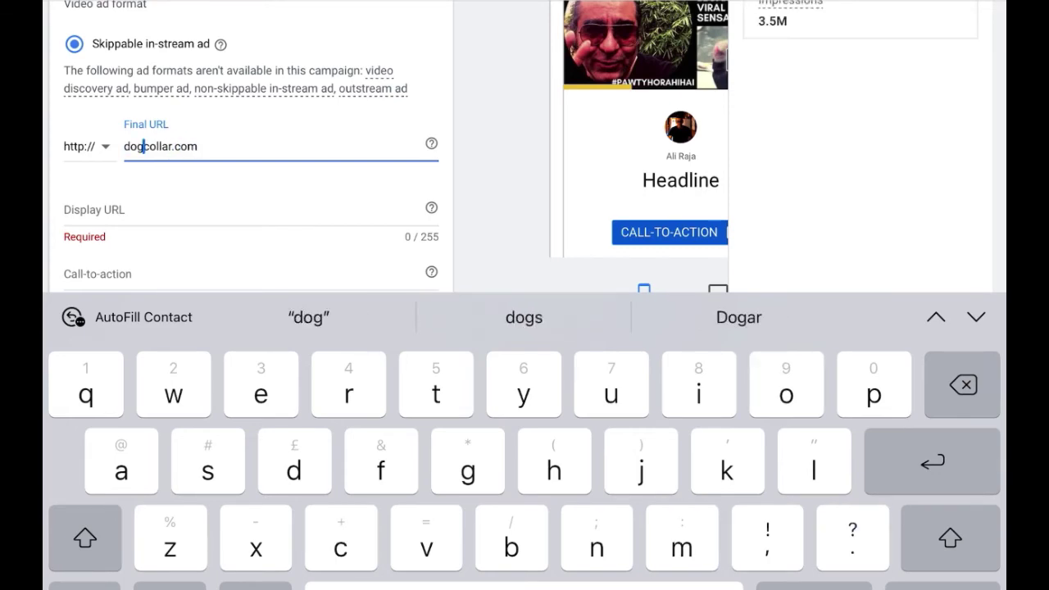
pyautogui.click(87, 147)
pyautogui.click(99, 459)
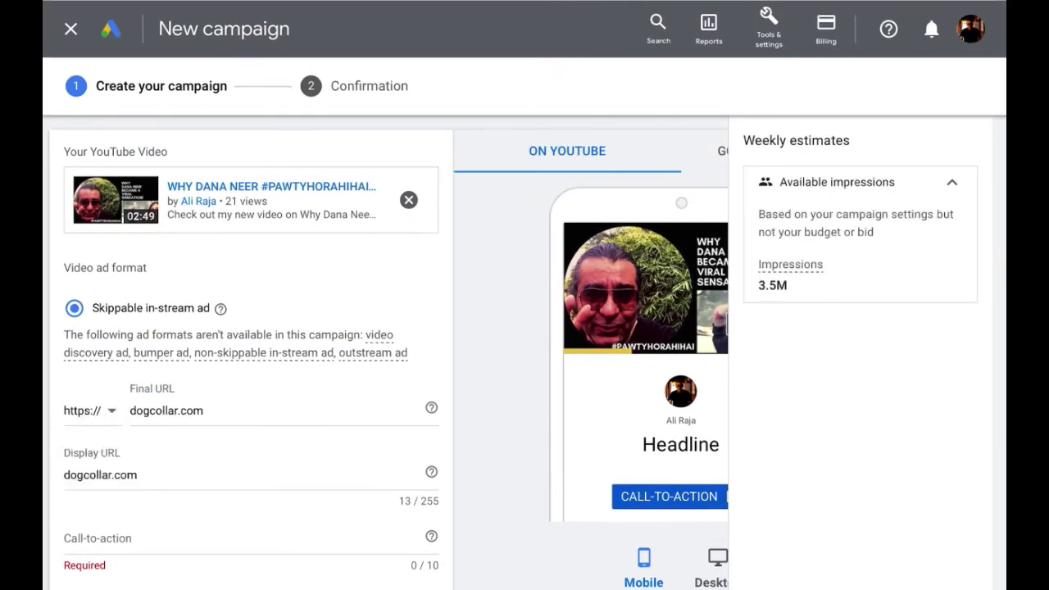
# Keep dogcollar.com as the display URL and set the video ad's call-to-action to "Shop now".
pyautogui.click(139, 475)
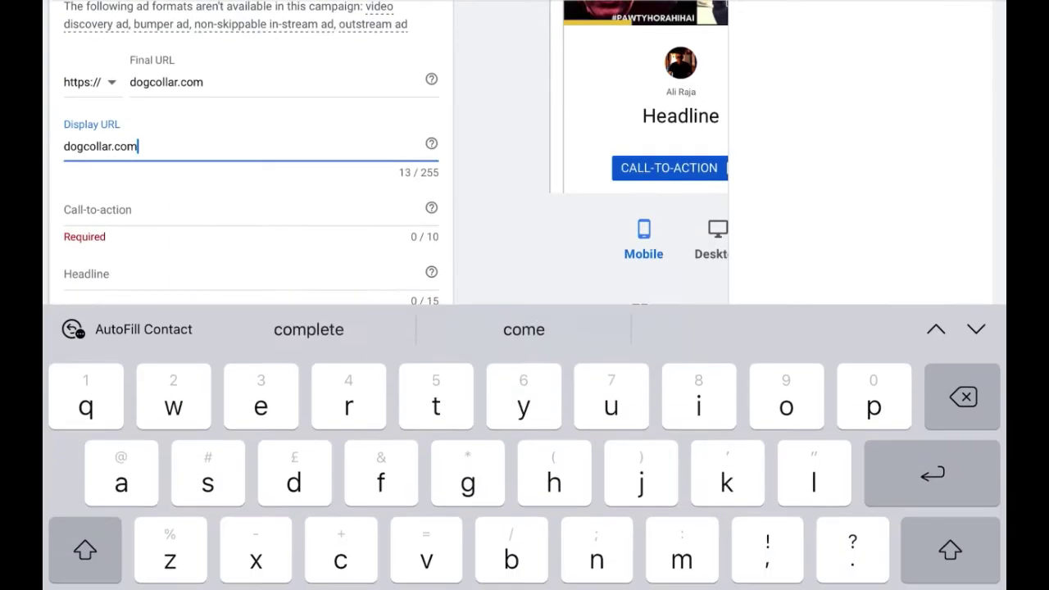
pyautogui.click(244, 210)
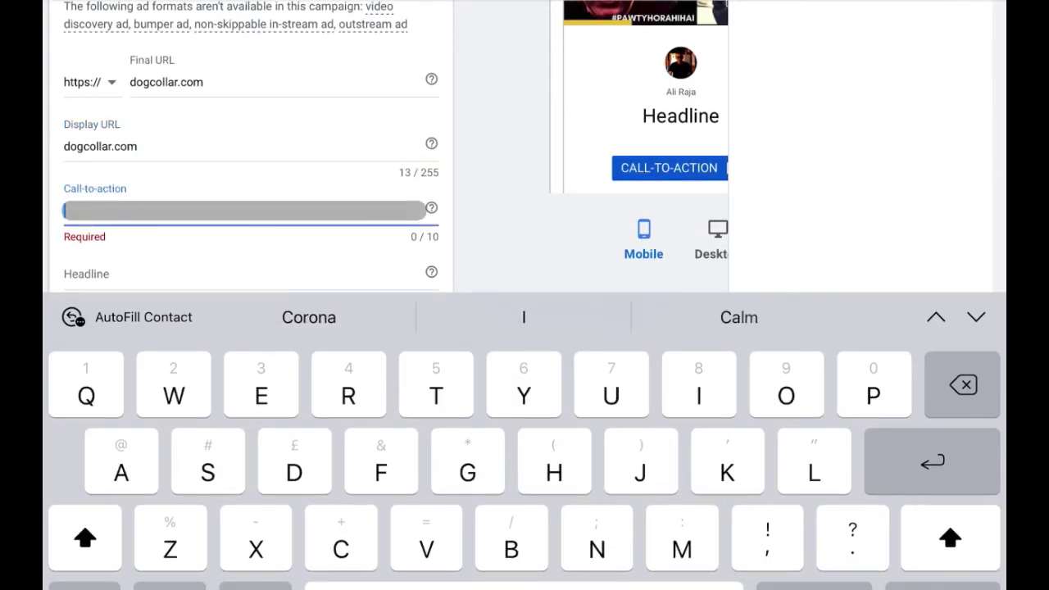
pyautogui.write('Shop n')
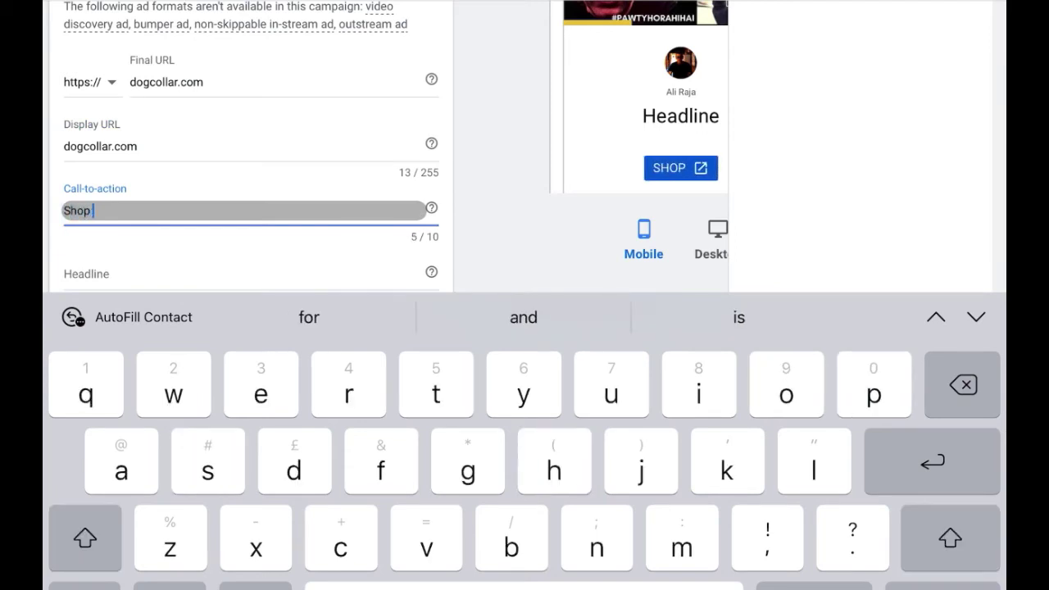
pyautogui.write('ow')
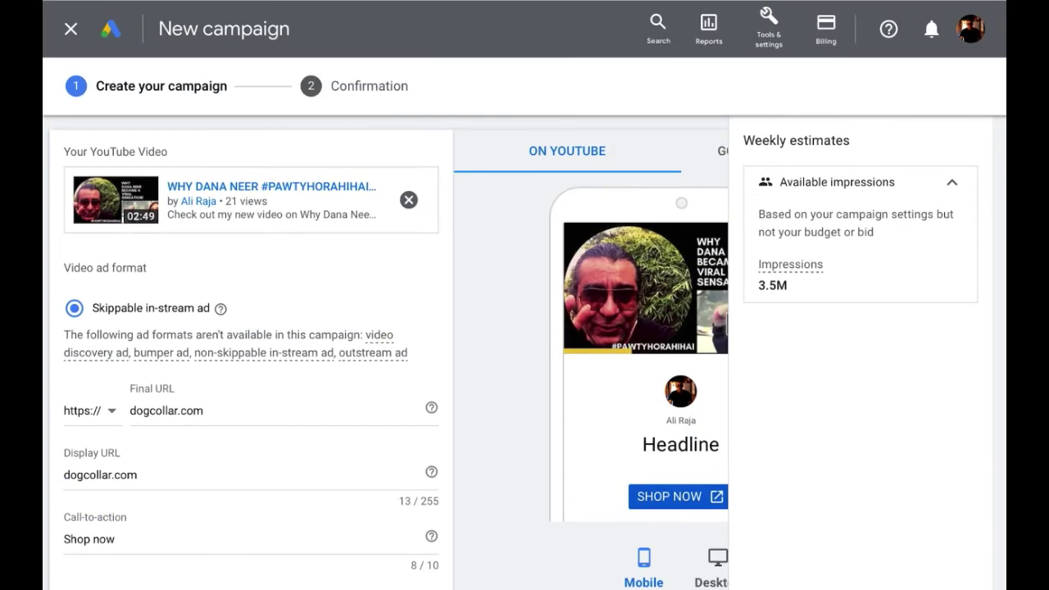
# Try "Amazing Dog Collars" as the video ad's headline, and clear the headline again.
pyautogui.scroll(-1, 385, 353)
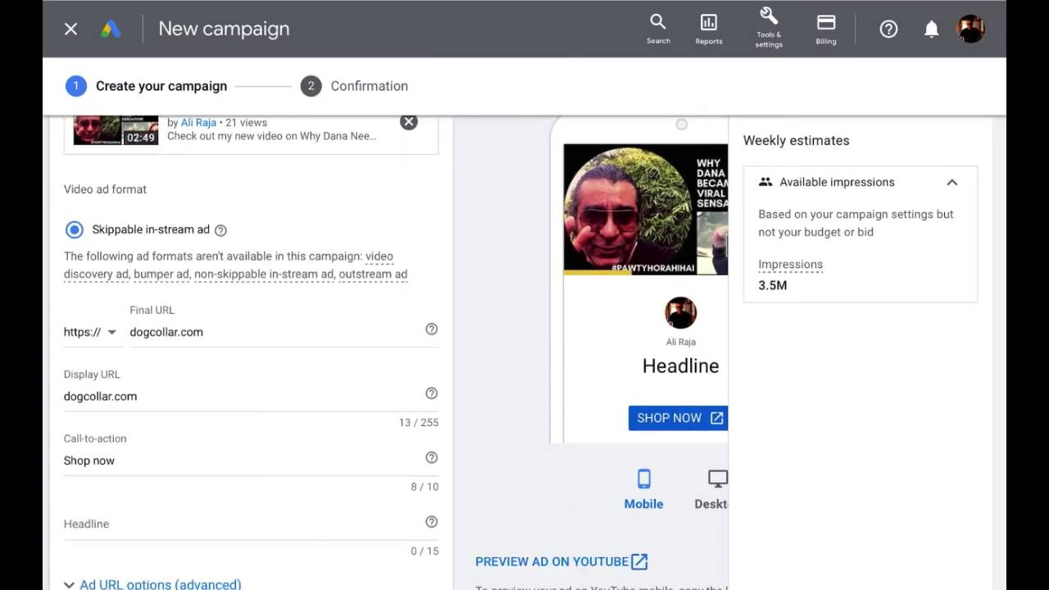
pyautogui.scroll(-1, 385, 352)
pyautogui.click(246, 438)
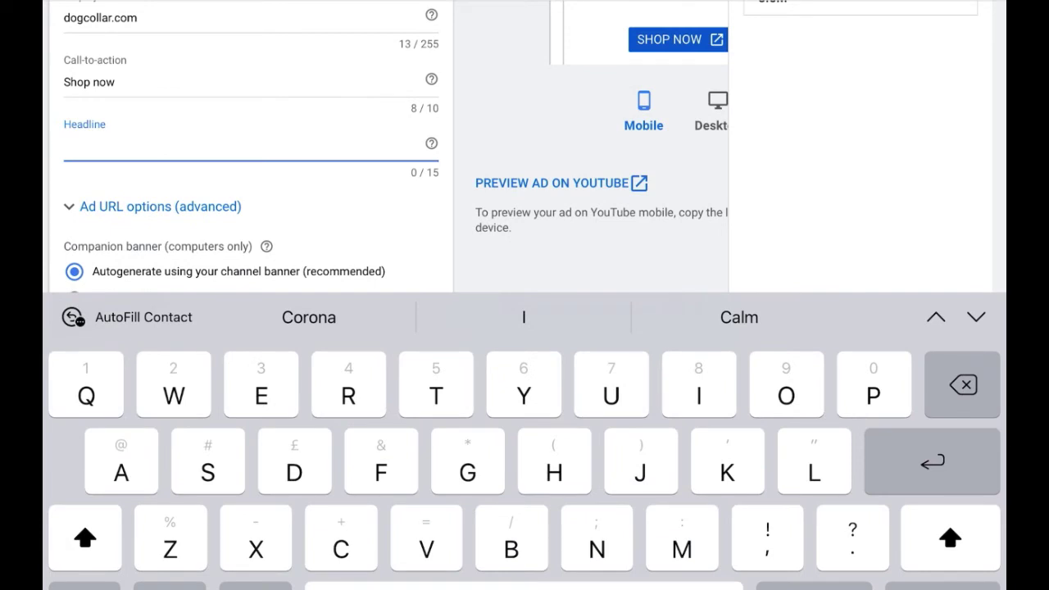
pyautogui.write('Mazinh')
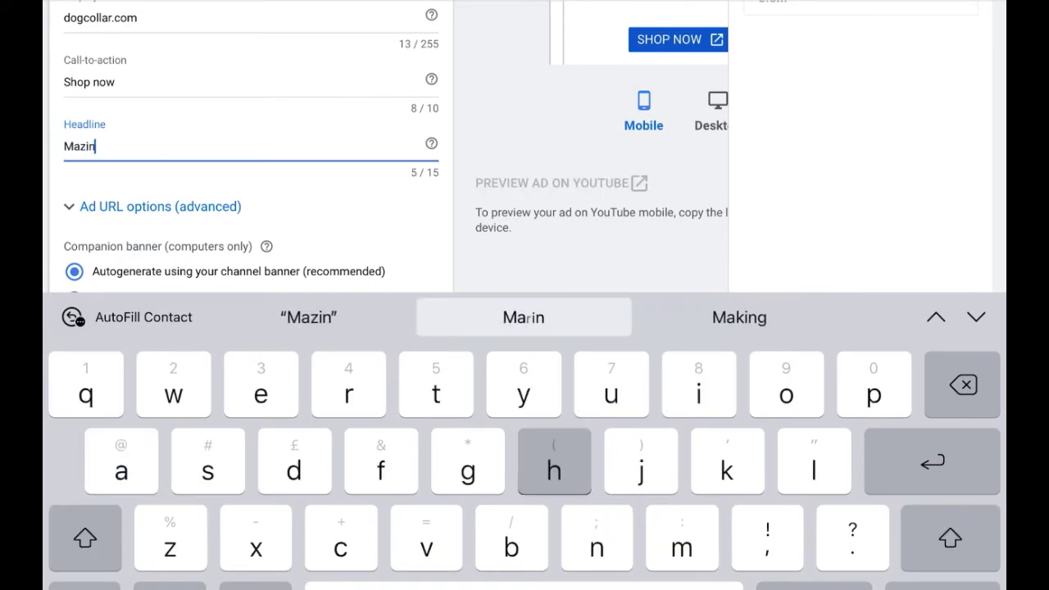
pyautogui.press('BackSpace')
pyautogui.press('BackSpace')
pyautogui.press('BackSpace')
pyautogui.press('BackSpace')
pyautogui.press('BackSpace')
pyautogui.press('BackSpace')
pyautogui.write('Amazing ')
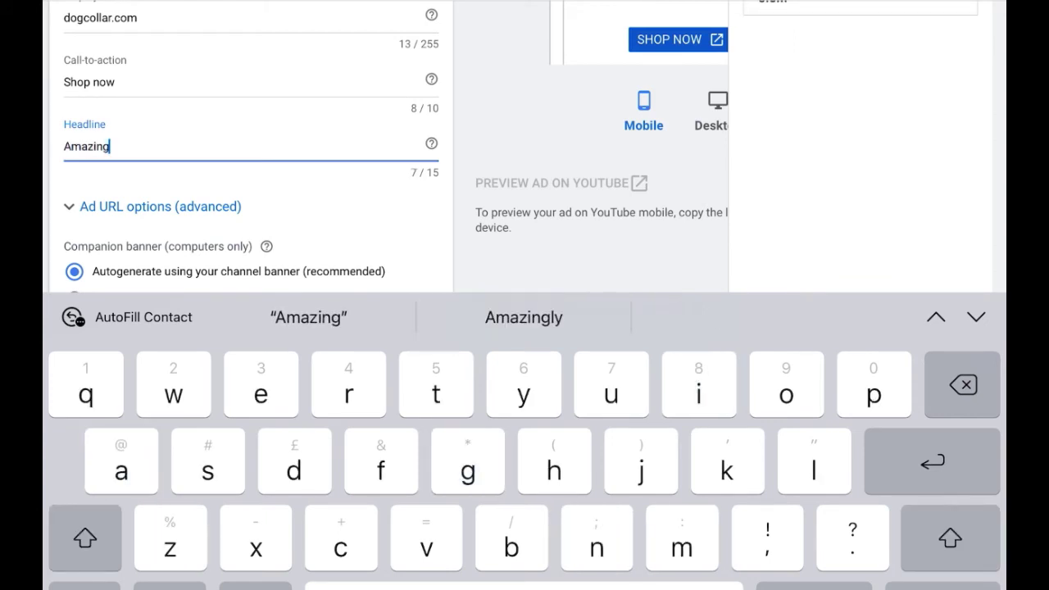
pyautogui.write('Do')
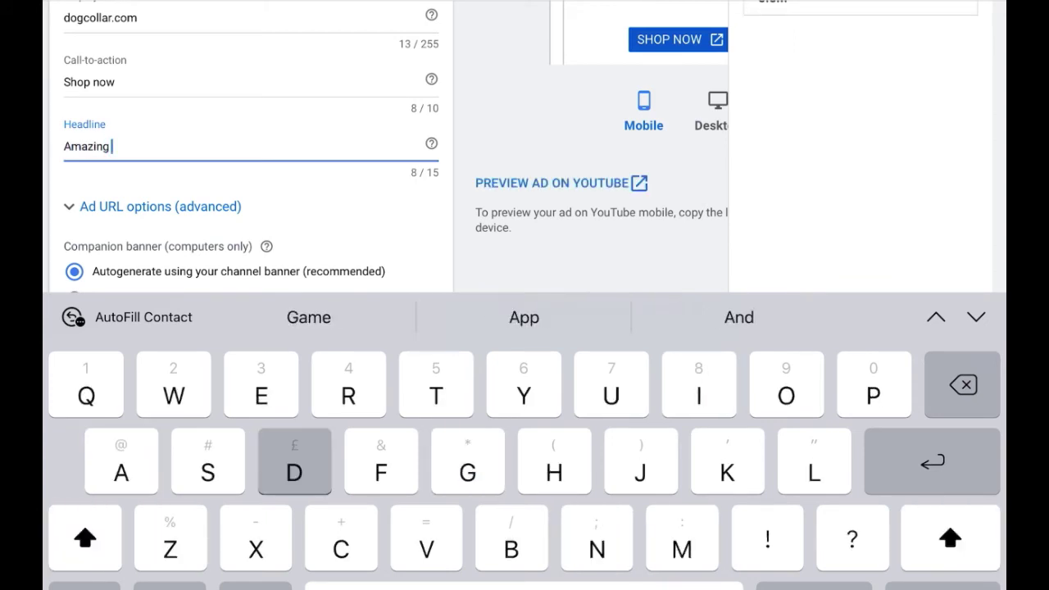
pyautogui.write('g Co')
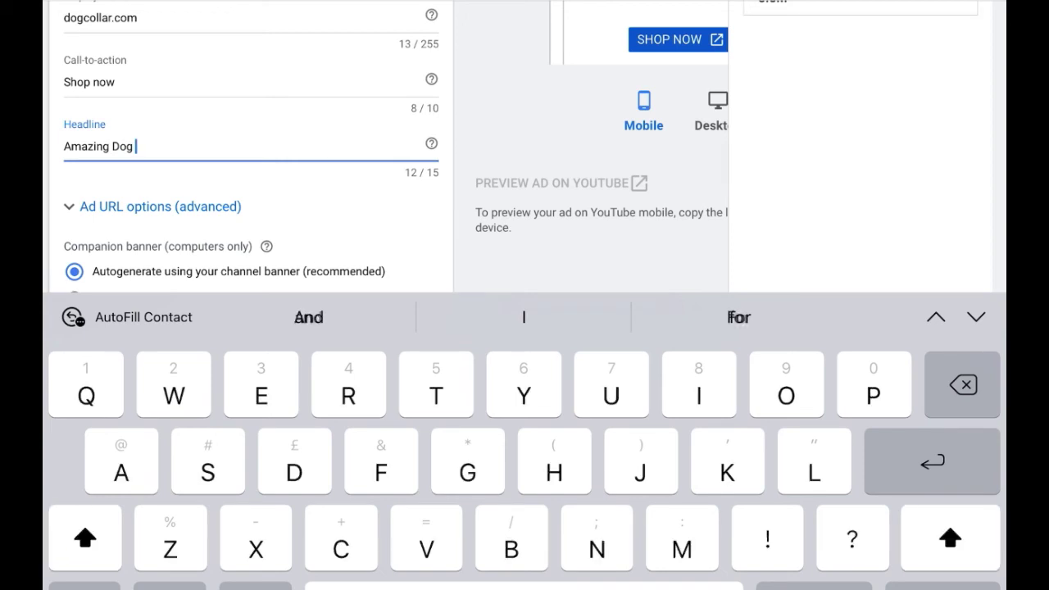
pyautogui.write('llars')
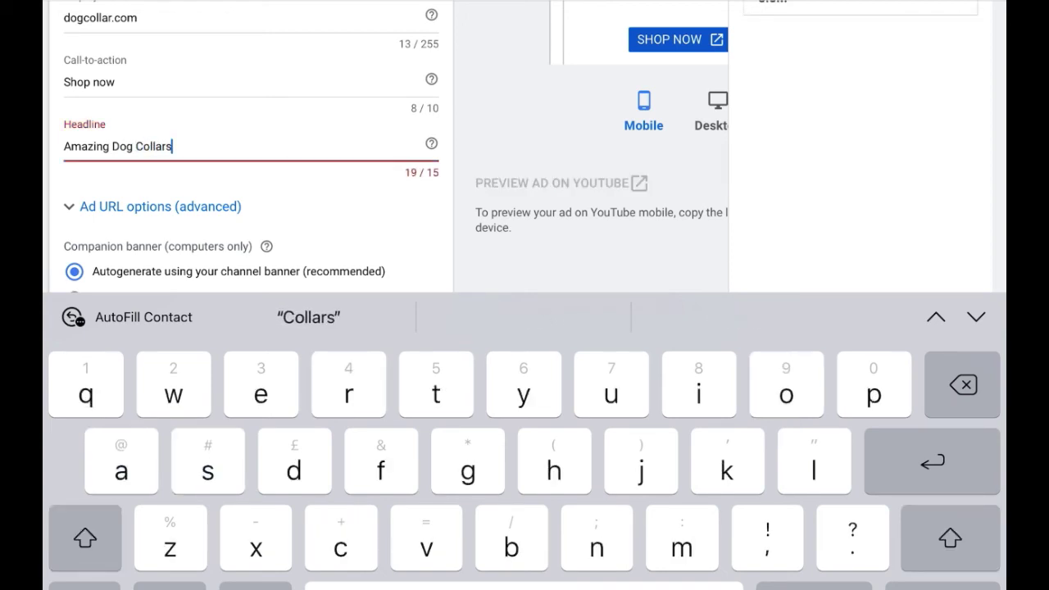
pyautogui.press('BackSpace')
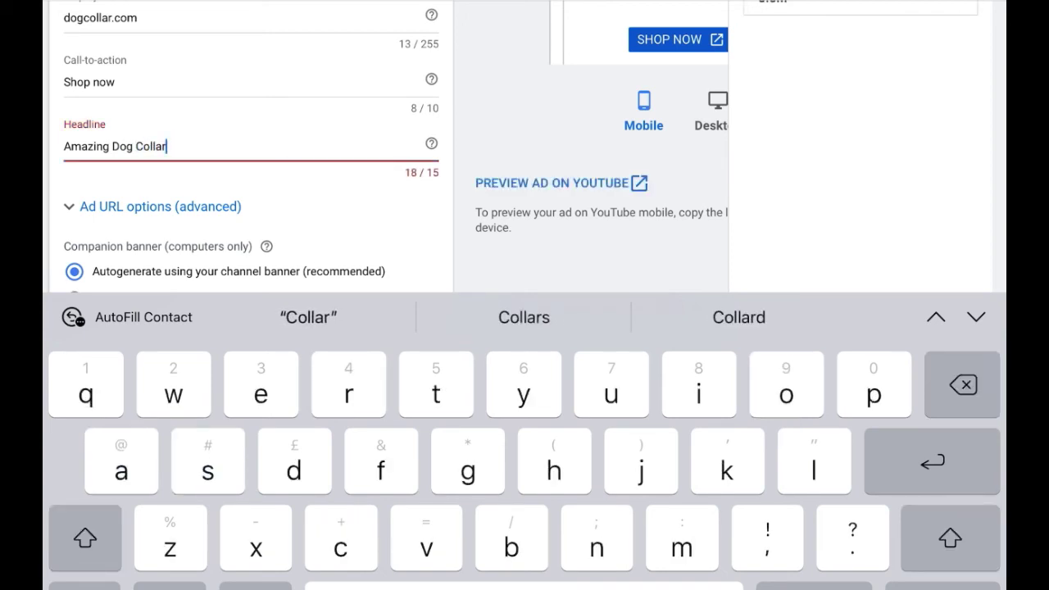
pyautogui.press('BackSpace')
pyautogui.press('BackSpace')
pyautogui.press('BackSpace')
pyautogui.press('BackSpace')
pyautogui.press('BackSpace')
pyautogui.press('BackSpace')
pyautogui.press('BackSpace')
pyautogui.press('BackSpace')
pyautogui.press('BackSpace')
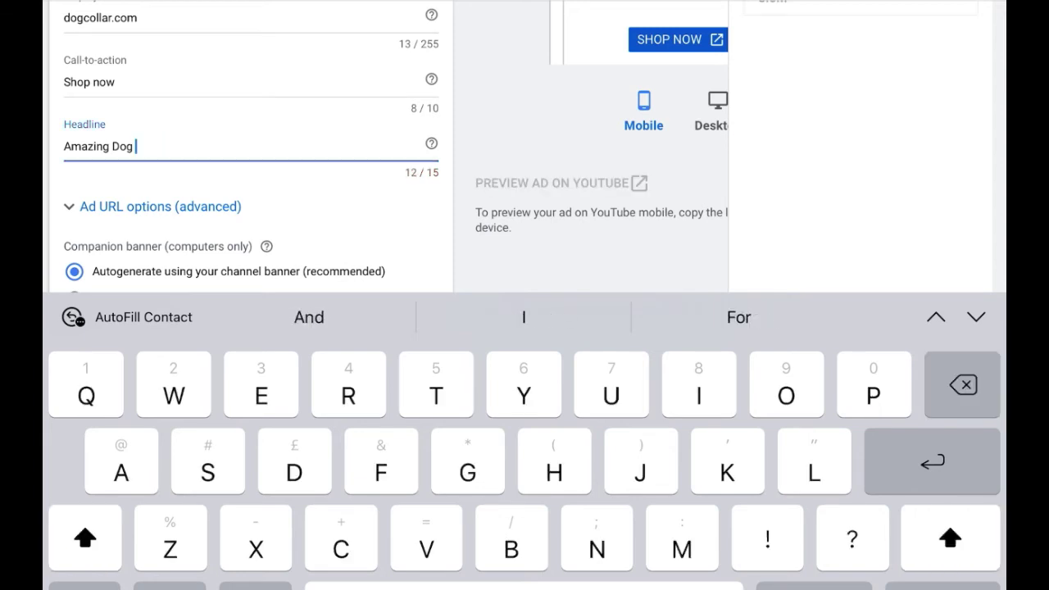
pyautogui.press('BackSpace')
pyautogui.press('BackSpace')
pyautogui.press('BackSpace')
pyautogui.press('BackSpace')
pyautogui.press('BackSpace')
pyautogui.press('BackSpace')
pyautogui.press('BackSpace')
pyautogui.press('BackSpace')
pyautogui.press('BackSpace')
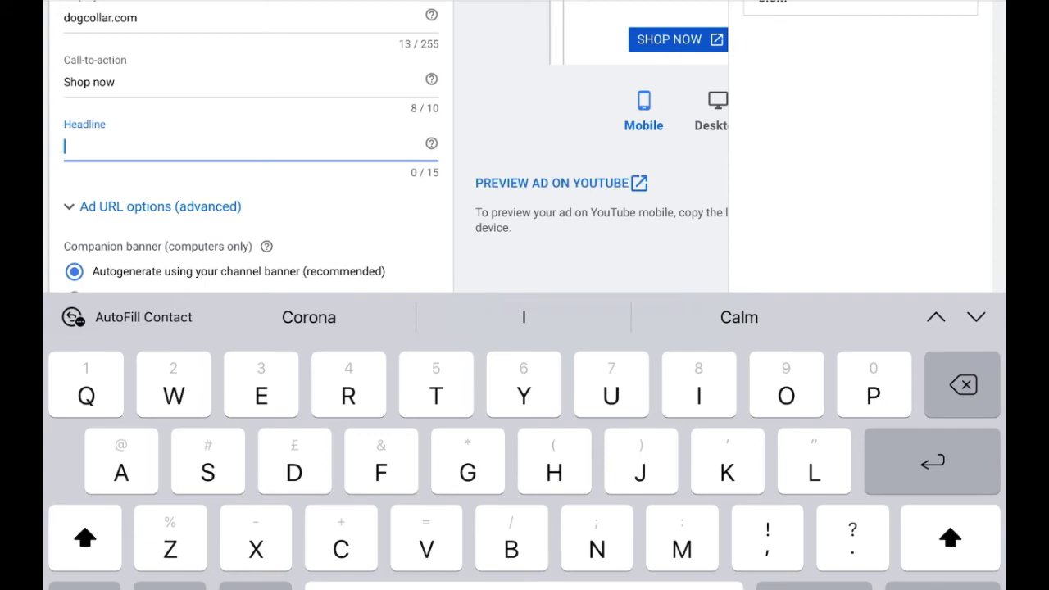
# Set the video ad's headline to "Dog Collars" and check the remaining companion banner and ad name settings.
pyautogui.write('Dog c')
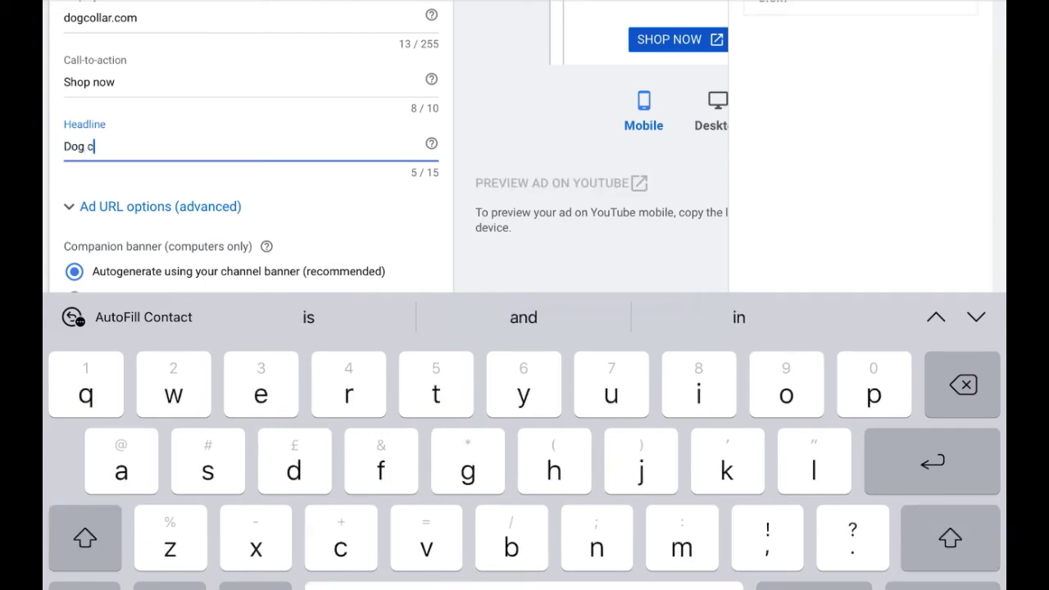
pyautogui.write('ollats')
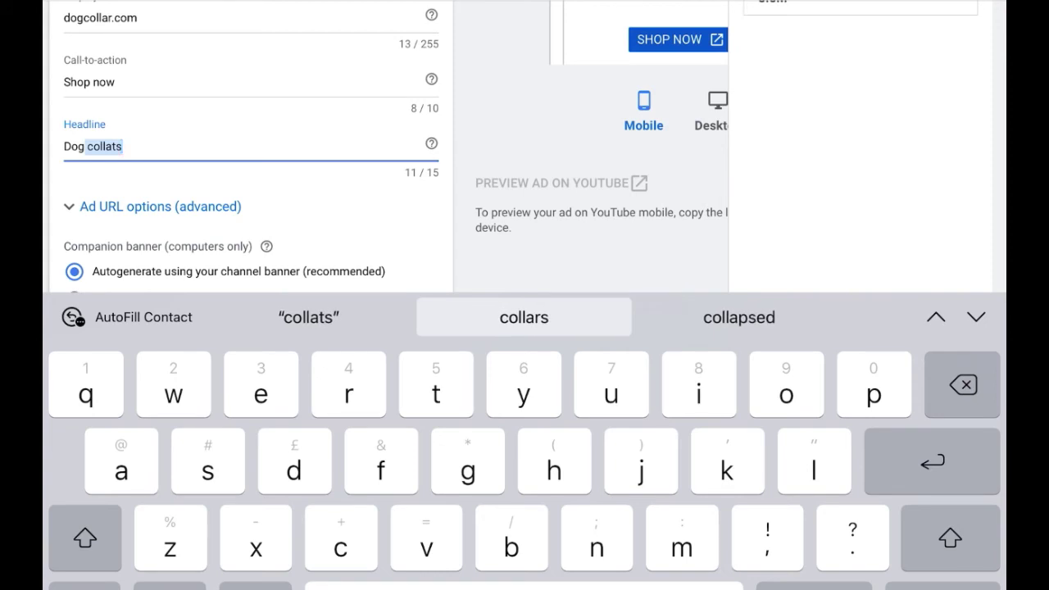
pyautogui.press('BackSpace')
pyautogui.press('BackSpace')
pyautogui.press('BackSpace')
pyautogui.press('BackSpace')
pyautogui.press('BackSpace')
pyautogui.press('BackSpace')
pyautogui.press('BackSpace')
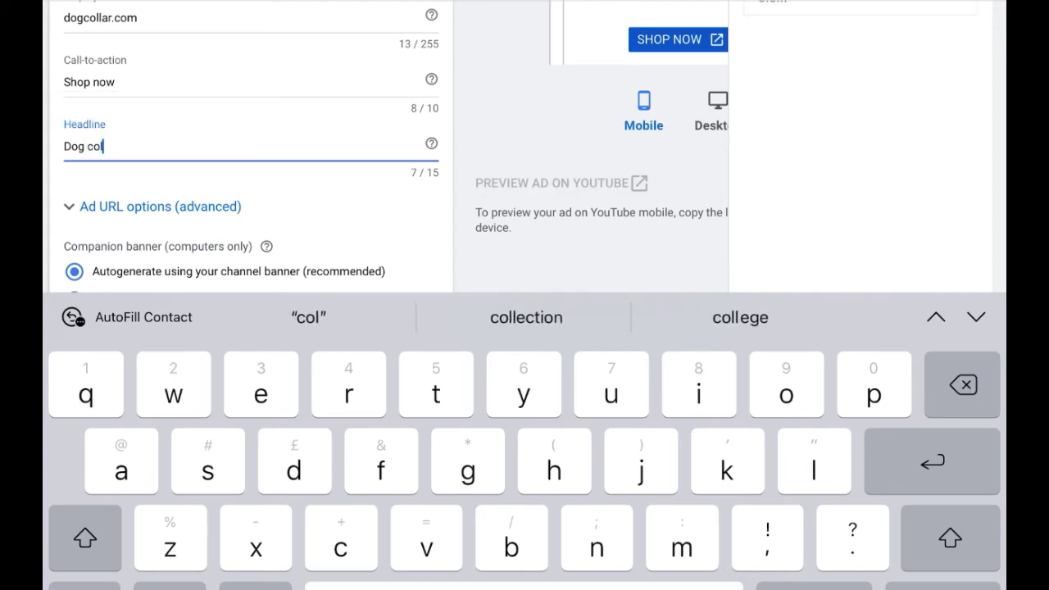
pyautogui.press('BackSpace')
pyautogui.write('Co')
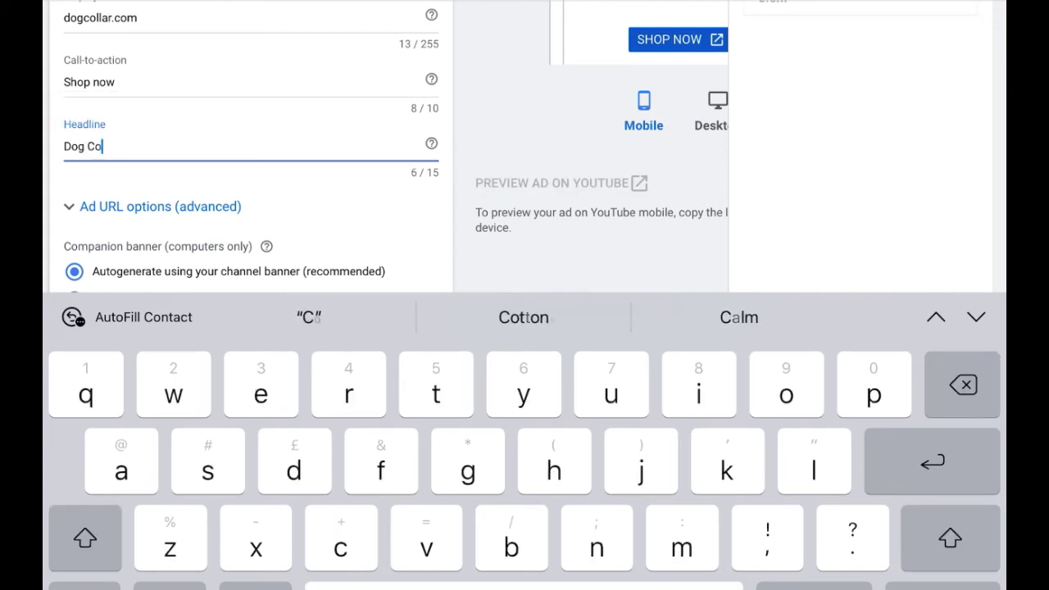
pyautogui.write('llars')
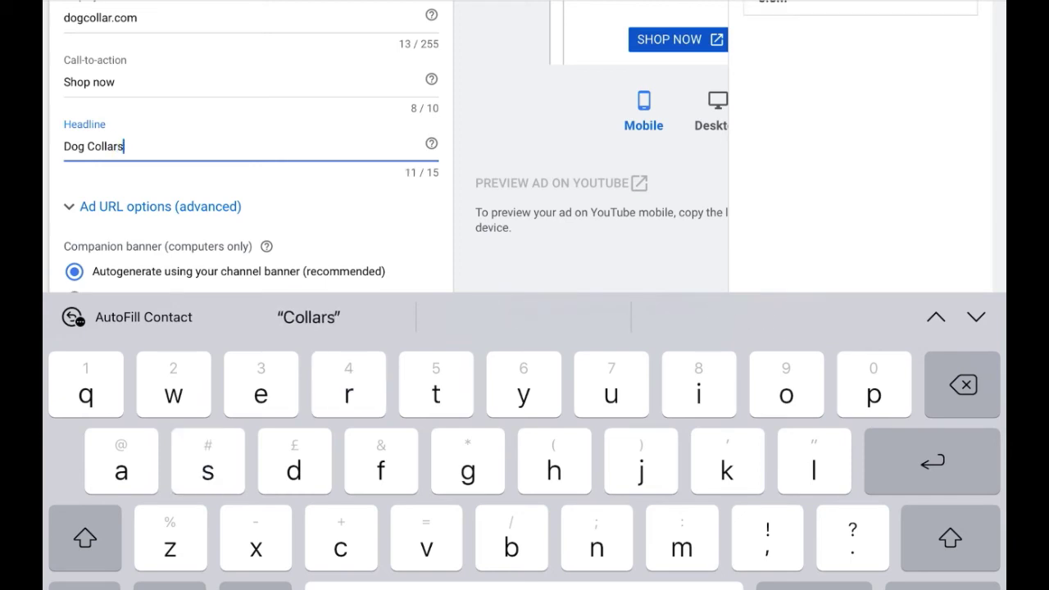
pyautogui.click(942, 586)
pyautogui.scroll(-1, 385, 352)
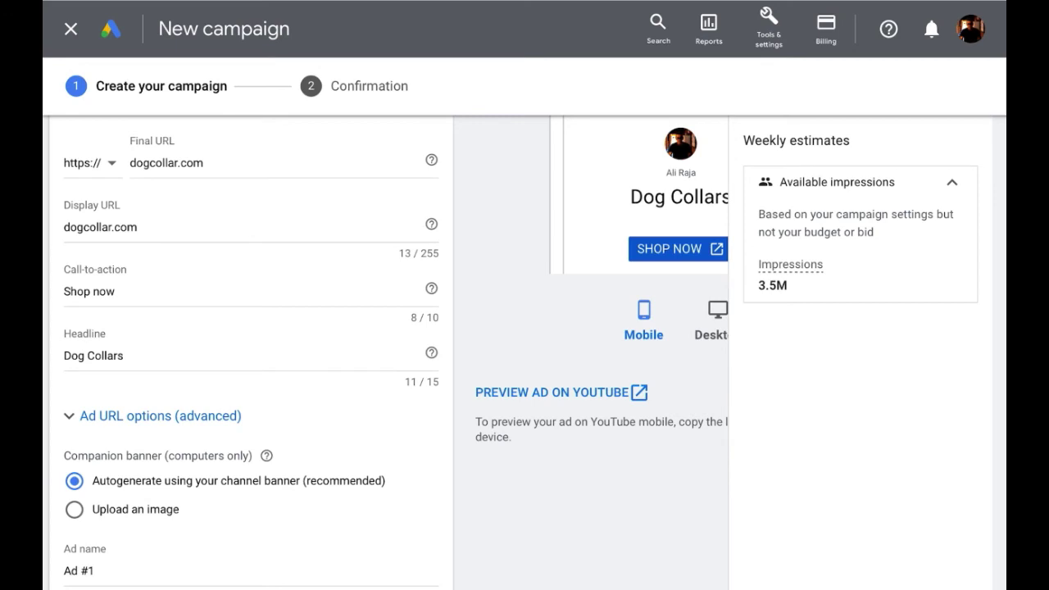
pyautogui.scroll(-1, 385, 352)
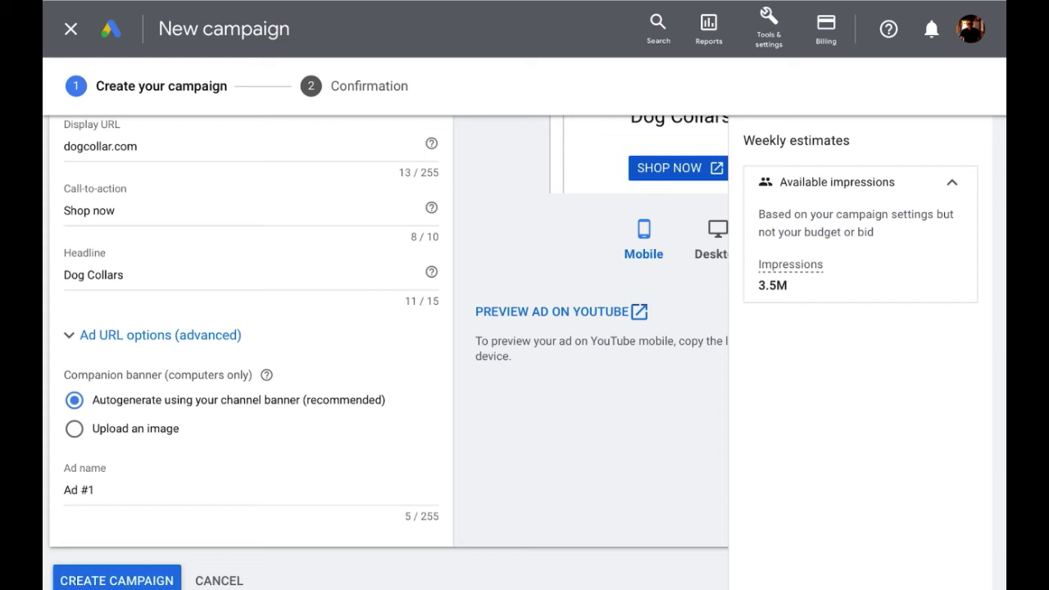
pyautogui.click(246, 274)
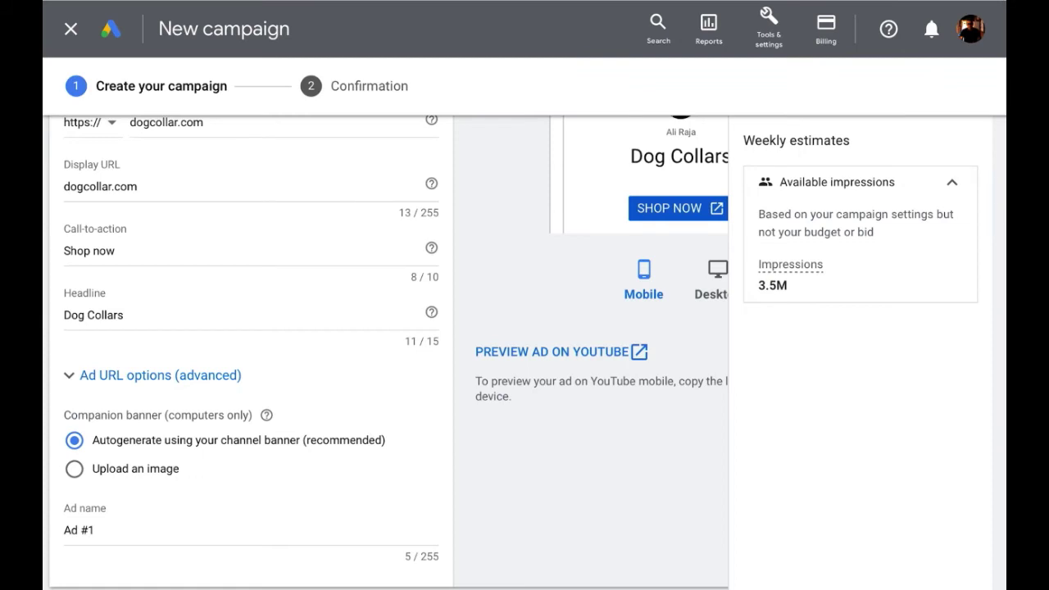
# Expand the campaign's additional settings above the ad group and review the Conversions options.
pyautogui.scroll(6, 385, 352)
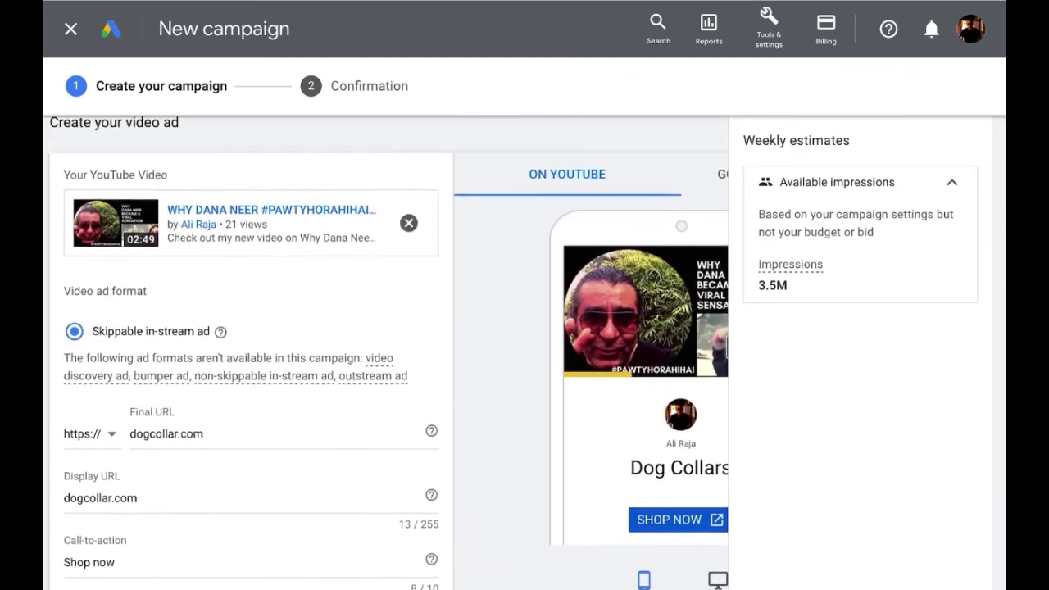
pyautogui.scroll(9, 385, 352)
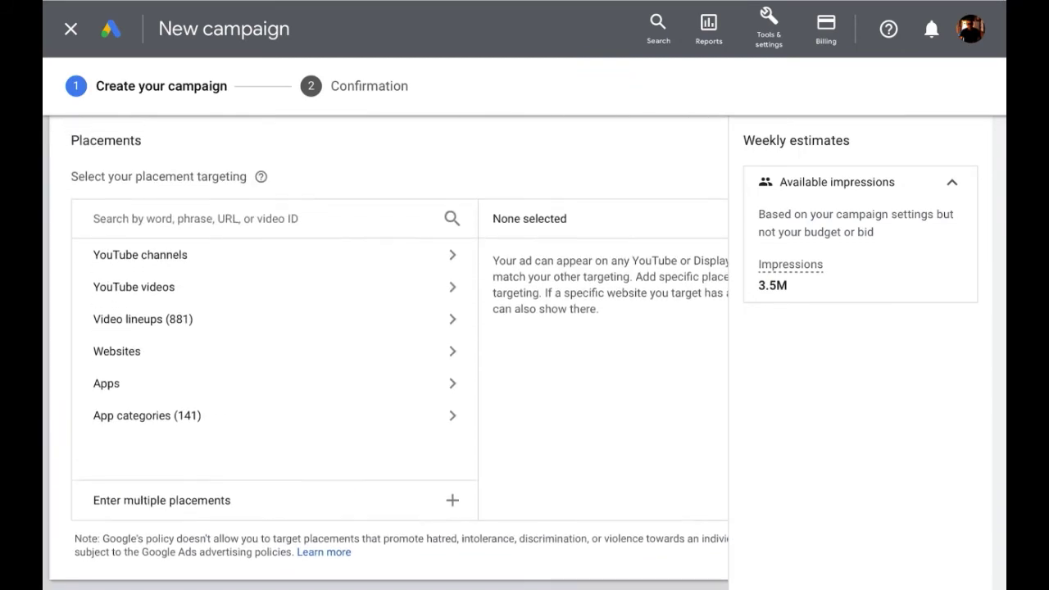
pyautogui.scroll(10, 385, 353)
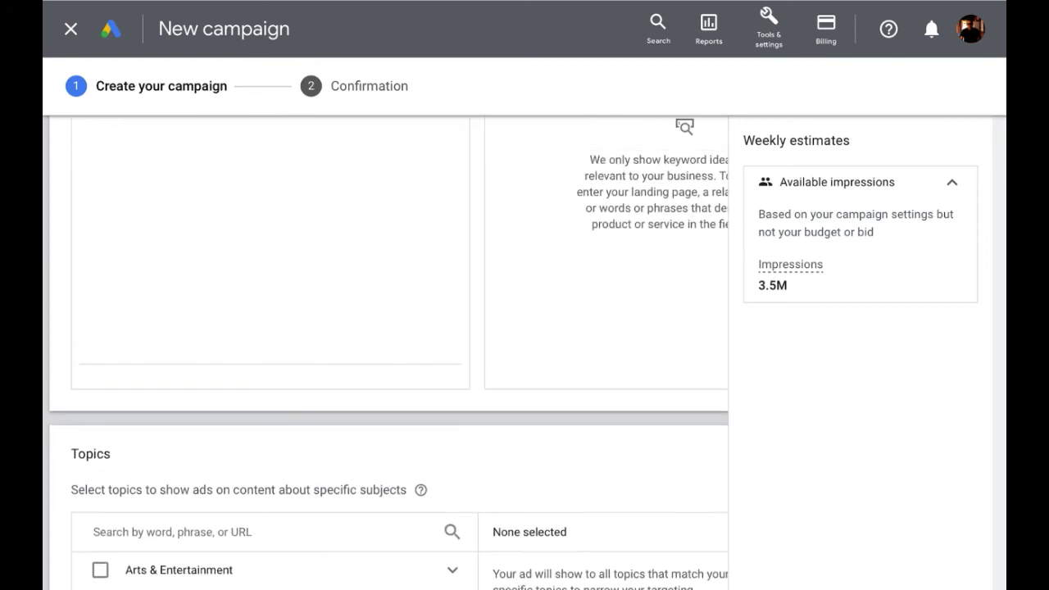
pyautogui.scroll(10, 385, 352)
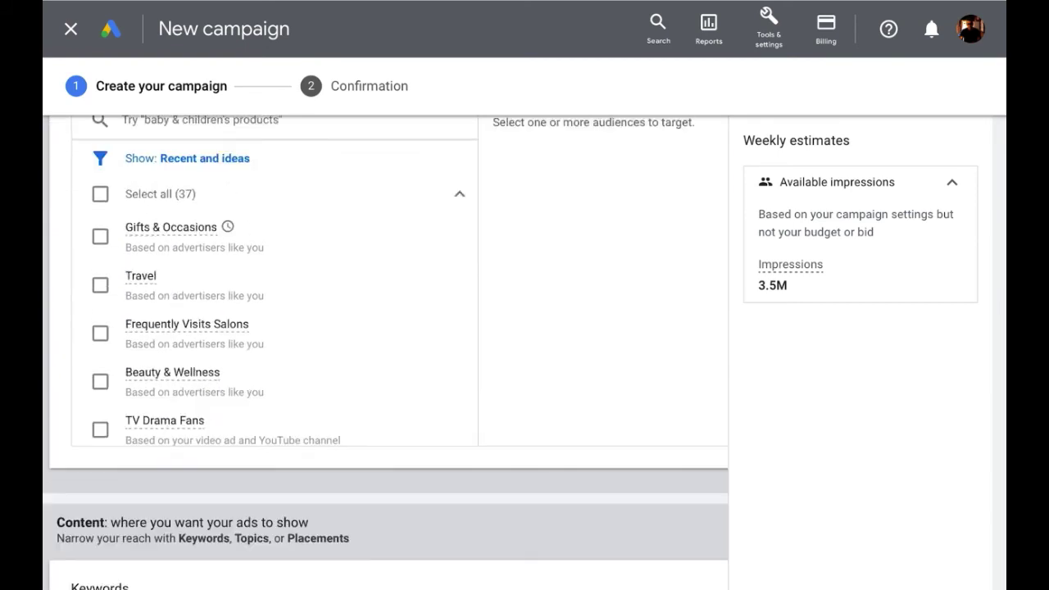
pyautogui.scroll(6, 385, 352)
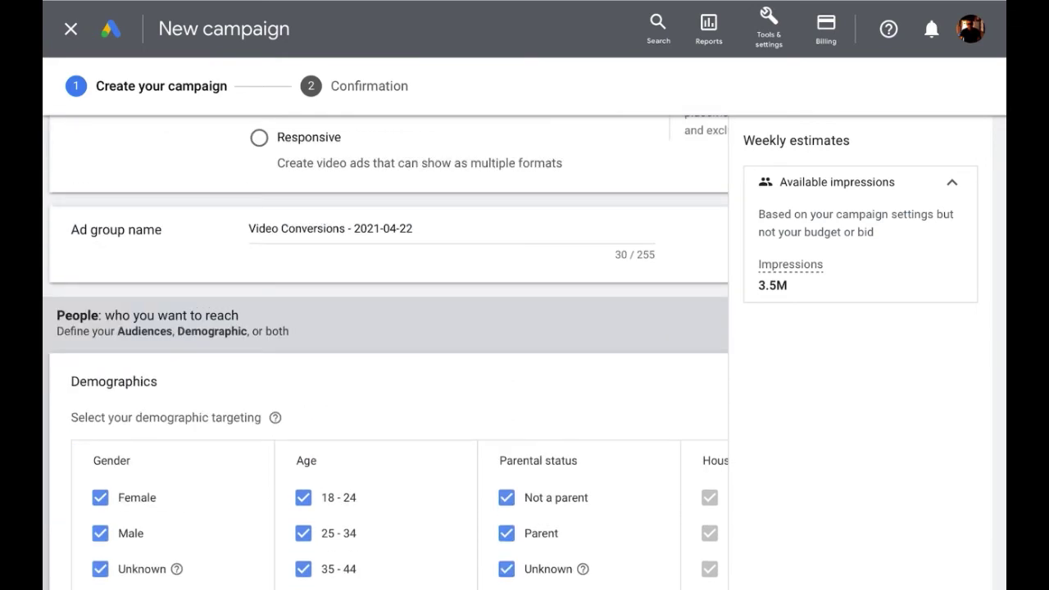
pyautogui.scroll(5, 385, 353)
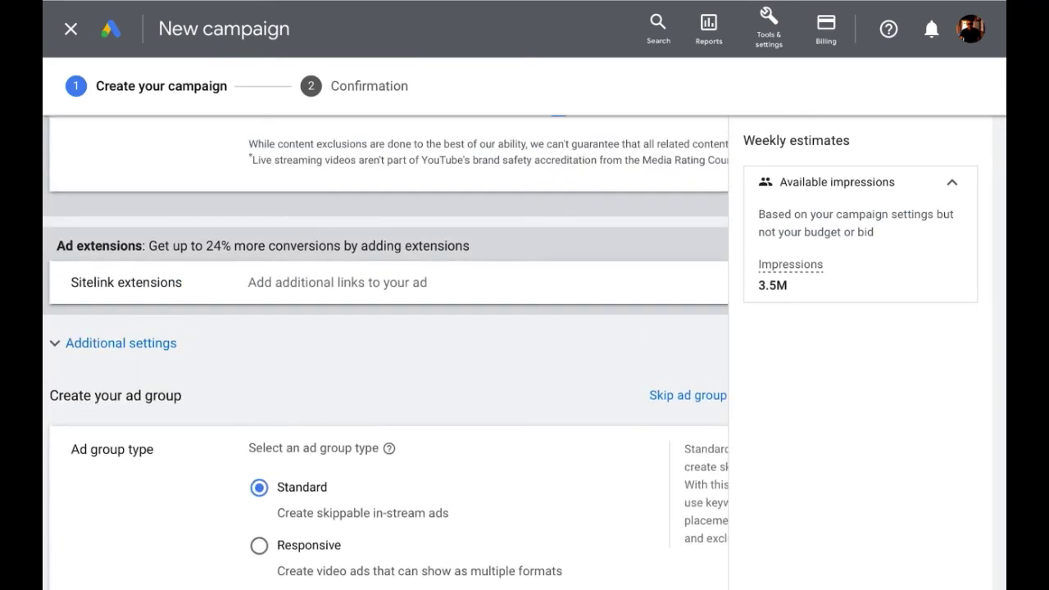
pyautogui.click(120, 343)
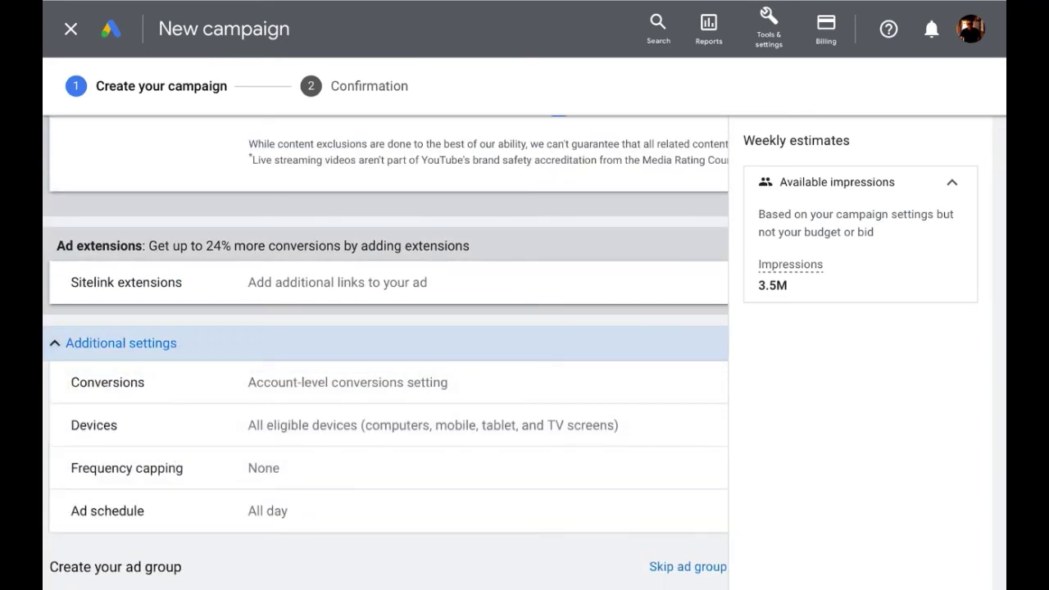
pyautogui.click(348, 382)
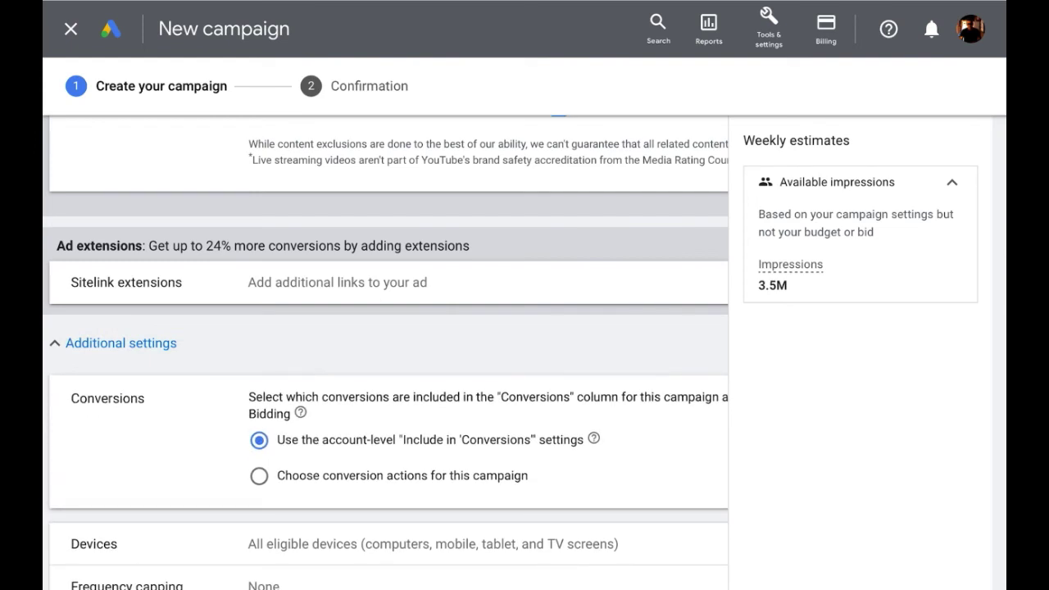
pyautogui.scroll(-1, 385, 352)
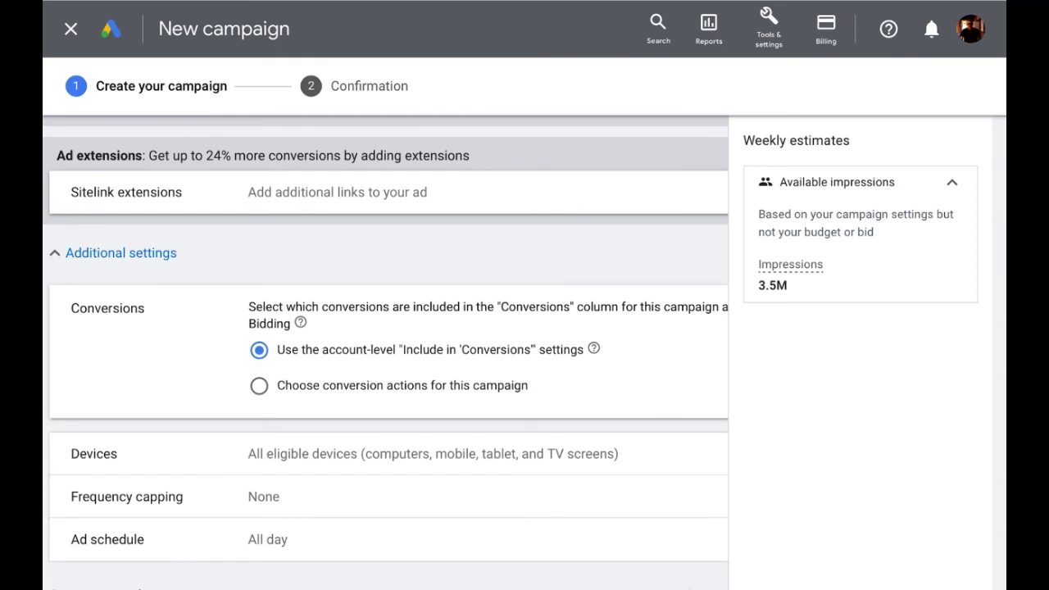
pyautogui.scroll(-2, 385, 353)
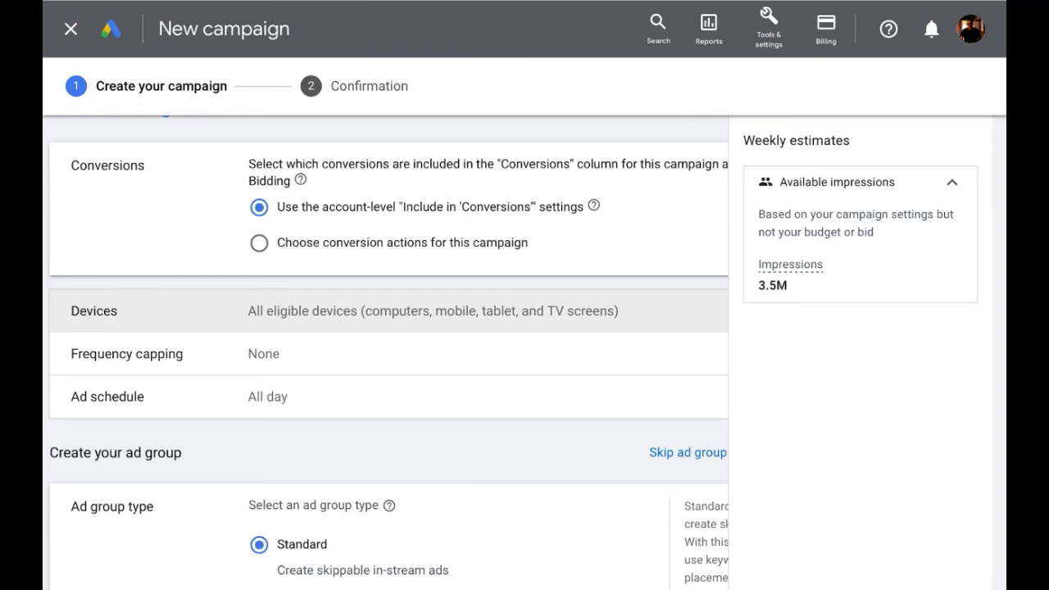
# Set specific device targeting to computers and mobile phones only, excluding TV screens and tablets, and expand the frequency capping settings.
pyautogui.click(328, 311)
pyautogui.click(259, 361)
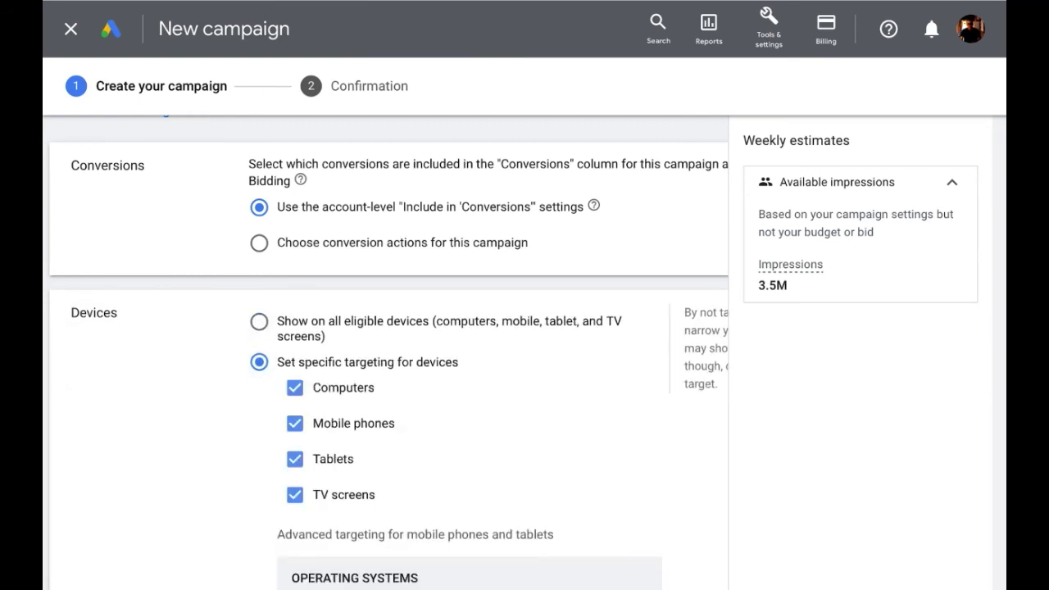
pyautogui.click(294, 494)
pyautogui.click(294, 459)
pyautogui.scroll(-2, 385, 352)
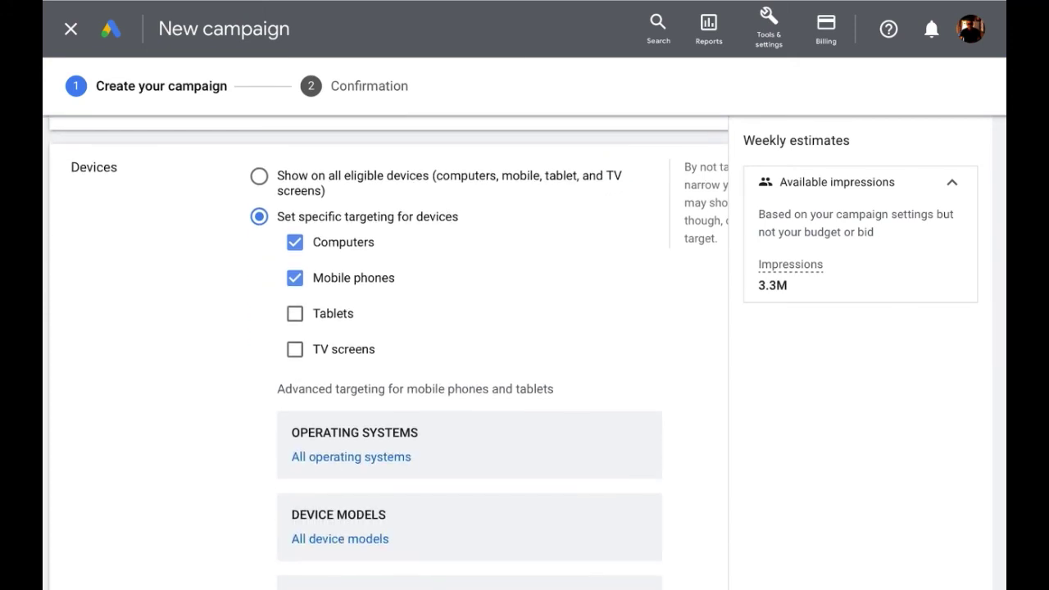
pyautogui.scroll(-5, 385, 352)
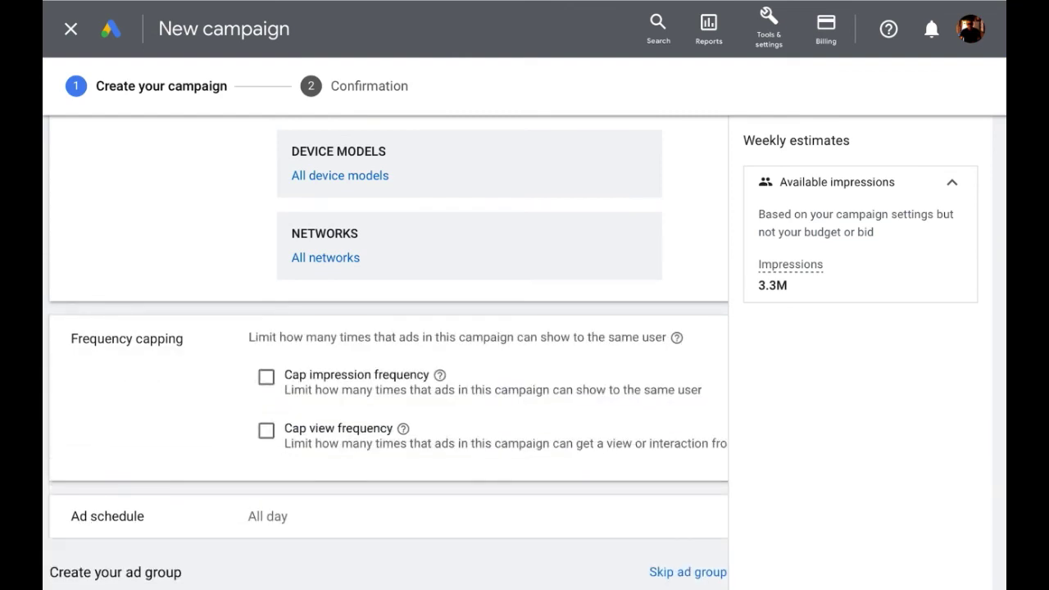
# Cap the campaign's impression frequency at 3 impressions per day for the same user.
pyautogui.click(266, 377)
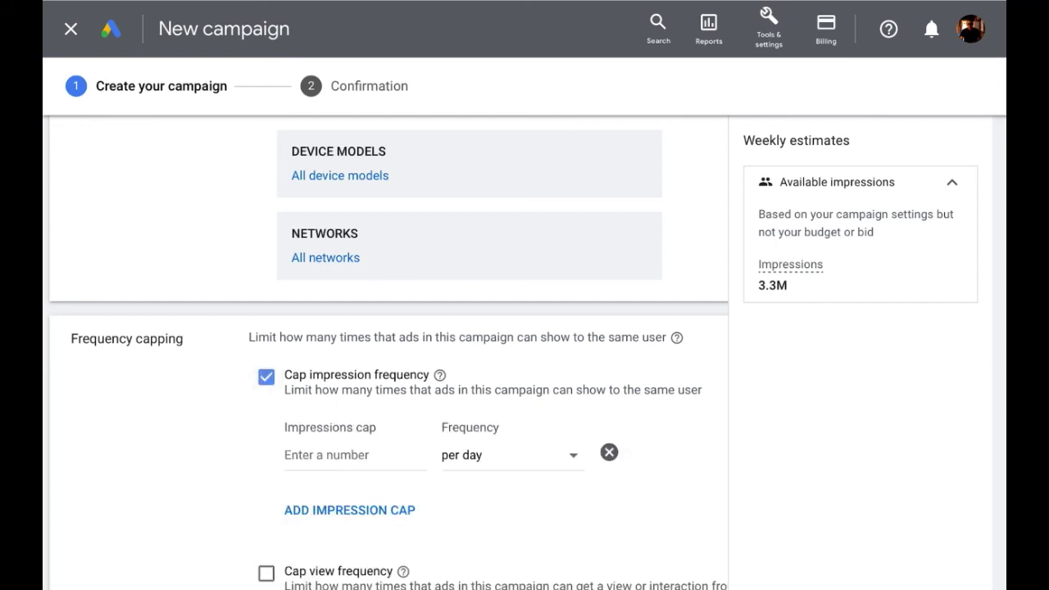
pyautogui.click(352, 454)
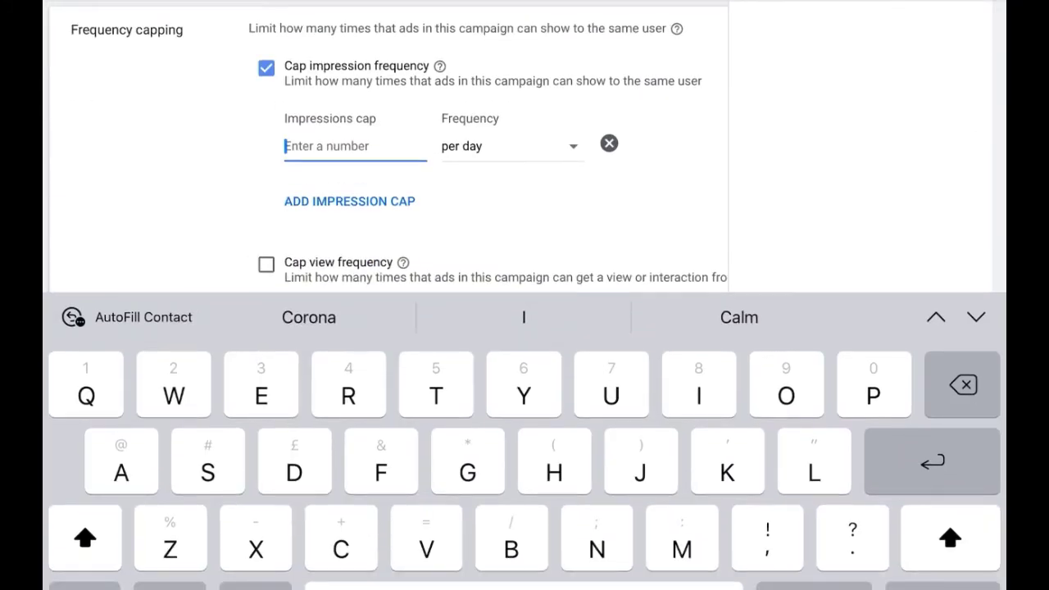
pyautogui.write('3')
pyautogui.click(963, 586)
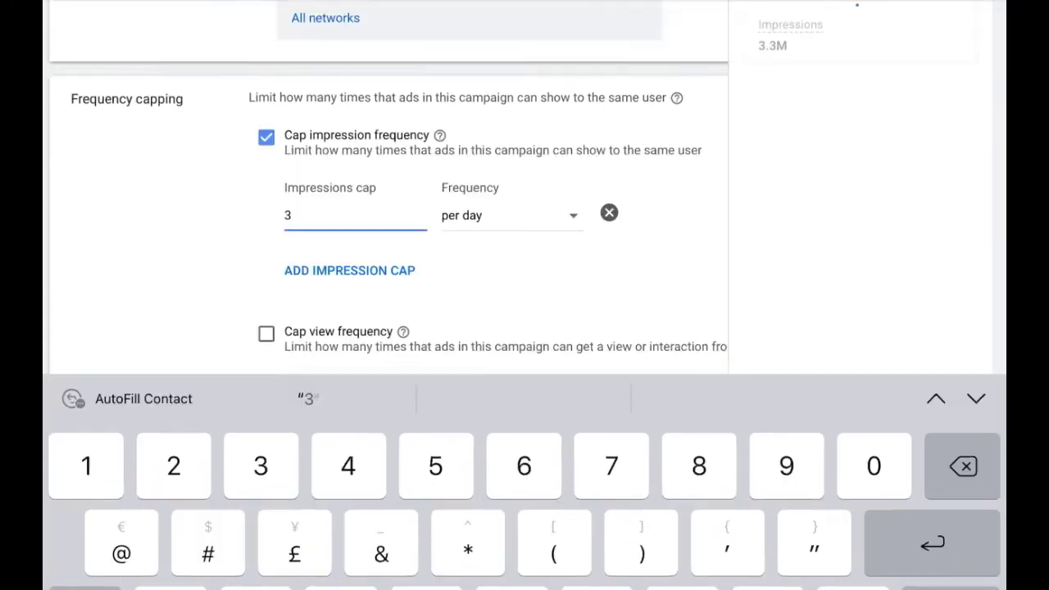
pyautogui.scroll(-5, 385, 360)
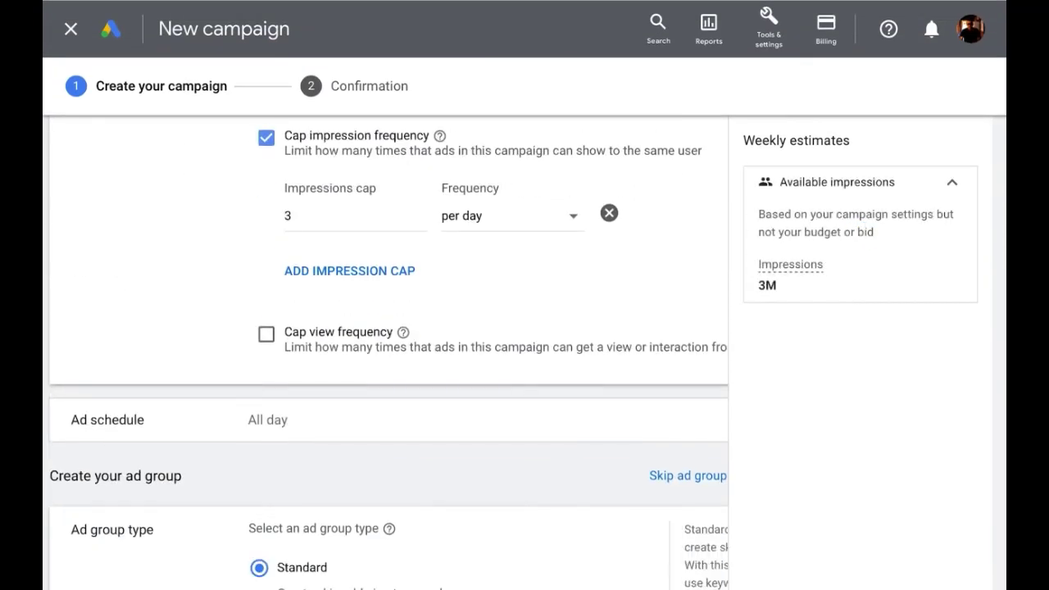
# Cap the campaign's view frequency at 2 views per day for the same user.
pyautogui.click(266, 333)
pyautogui.click(353, 412)
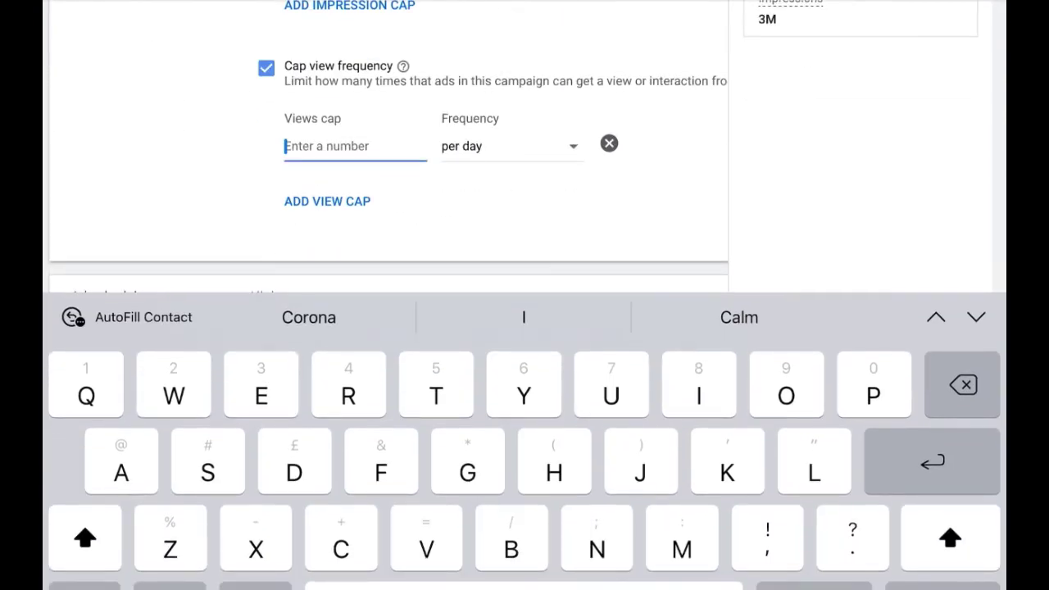
pyautogui.write('2')
pyautogui.click(963, 586)
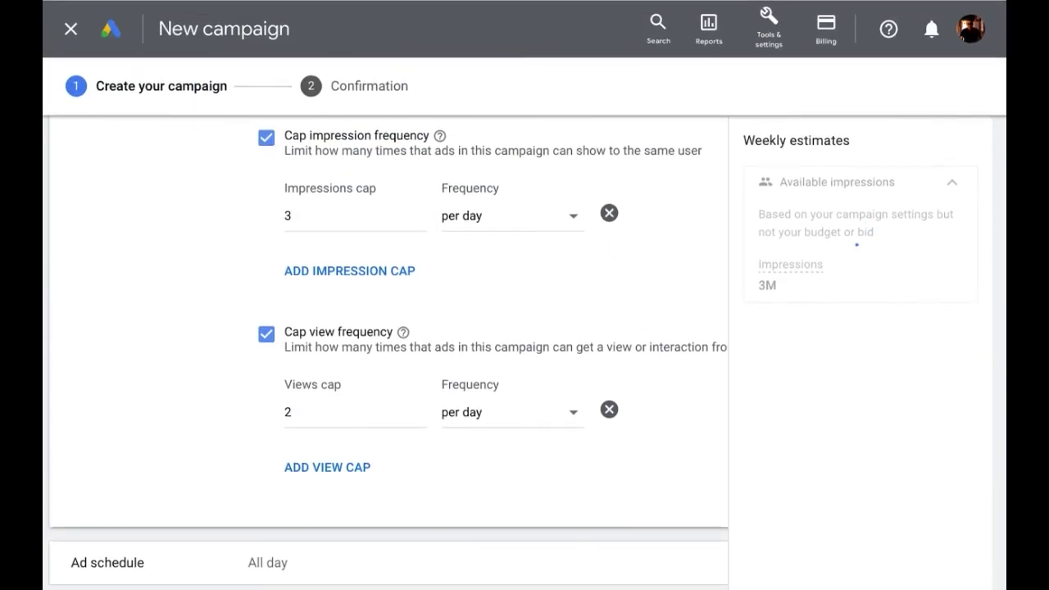
# Review the ad schedule, the ad group's type, audiences, keywords, topics and placements, and the video ad settings through the end of the campaign form.
pyautogui.scroll(-1, 385, 562)
pyautogui.scroll(-5, 385, 347)
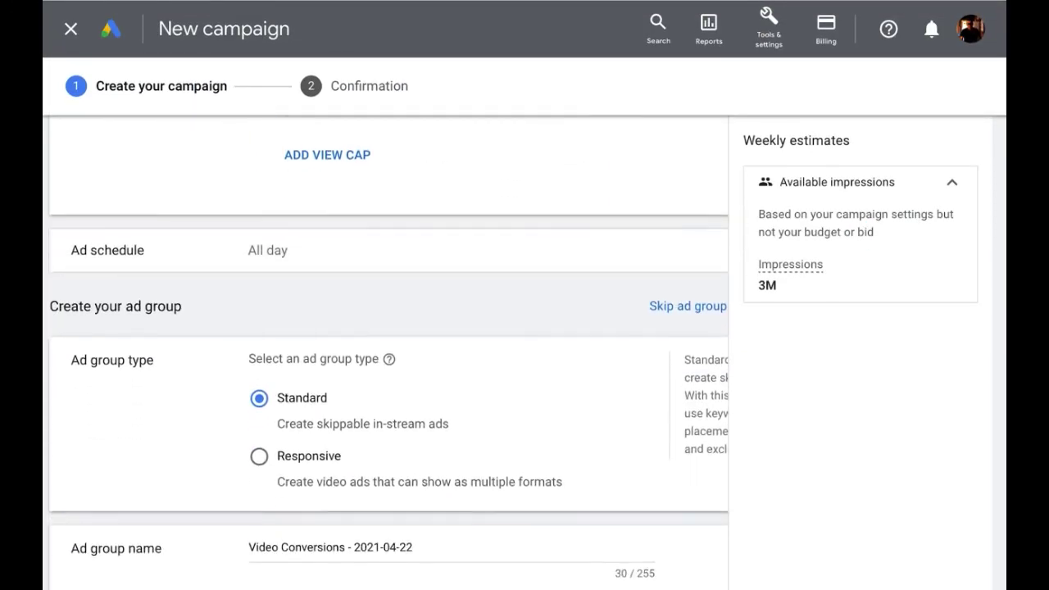
pyautogui.scroll(-10, 385, 352)
pyautogui.scroll(-7, 385, 352)
pyautogui.scroll(-5, 385, 352)
pyautogui.scroll(2, 385, 352)
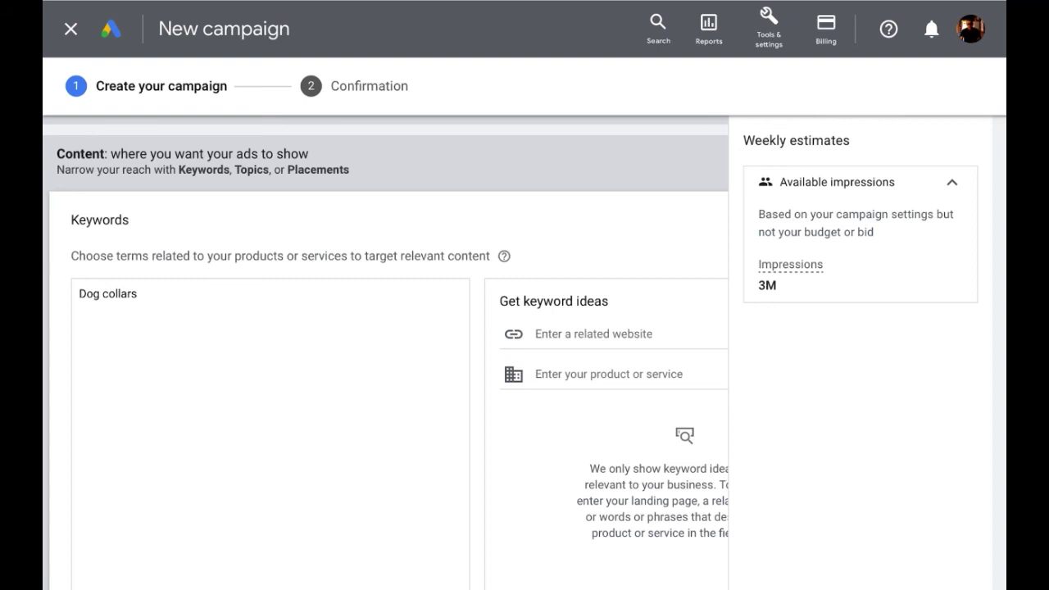
pyautogui.scroll(1, 385, 352)
pyautogui.scroll(-2, 385, 352)
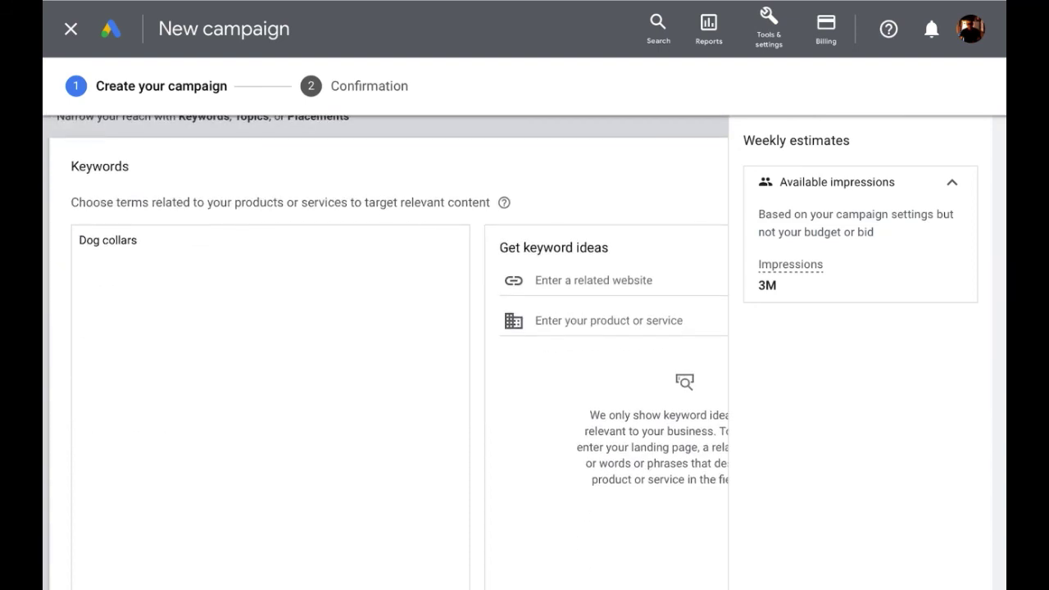
pyautogui.scroll(-6, 385, 352)
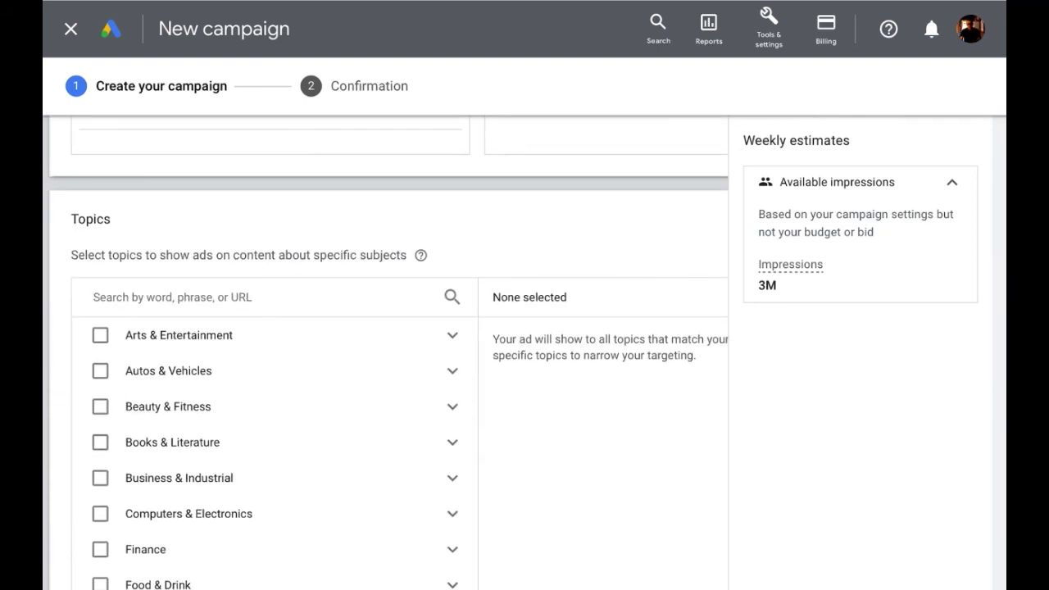
pyautogui.scroll(-1, 385, 352)
pyautogui.scroll(6, 385, 353)
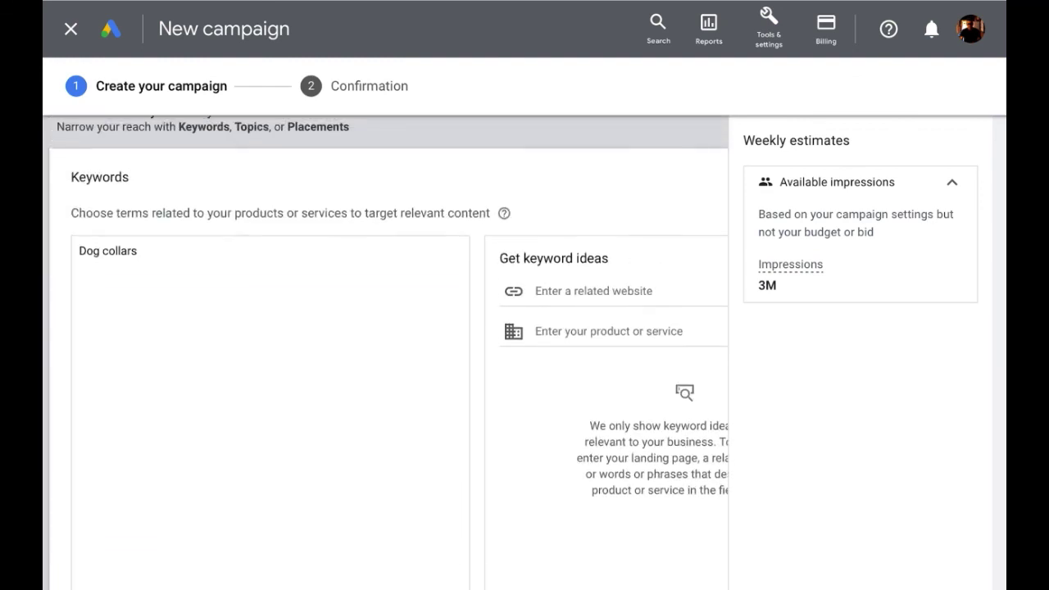
pyautogui.scroll(6, 385, 352)
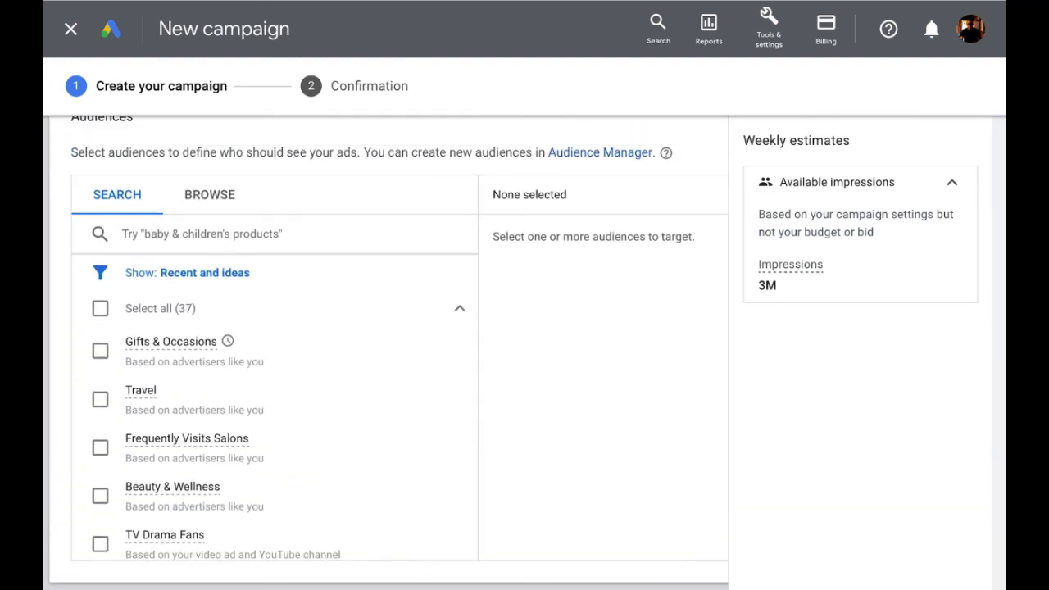
pyautogui.scroll(-13, 385, 352)
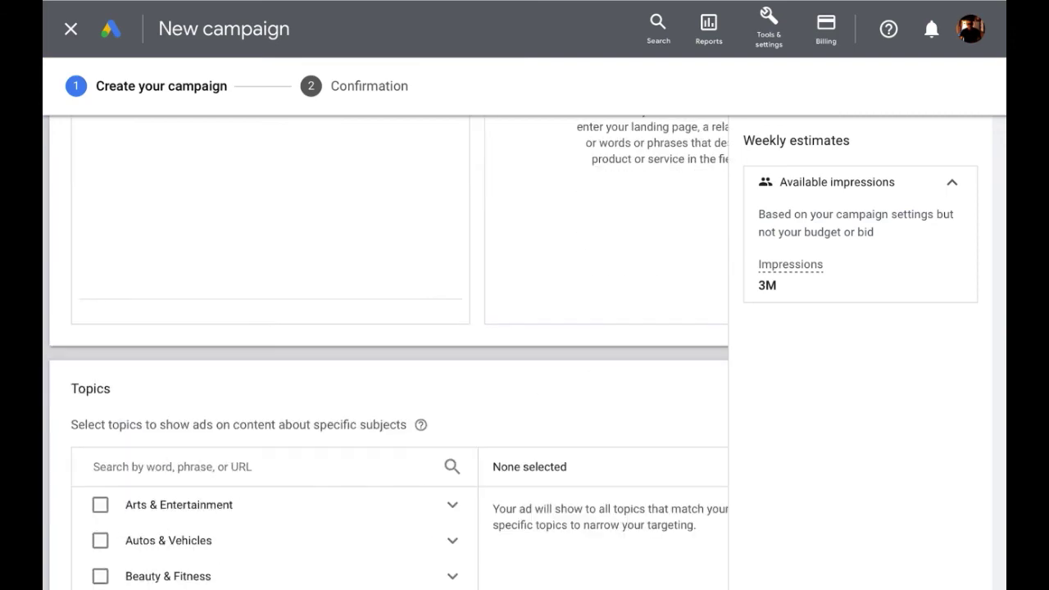
pyautogui.scroll(-2, 385, 353)
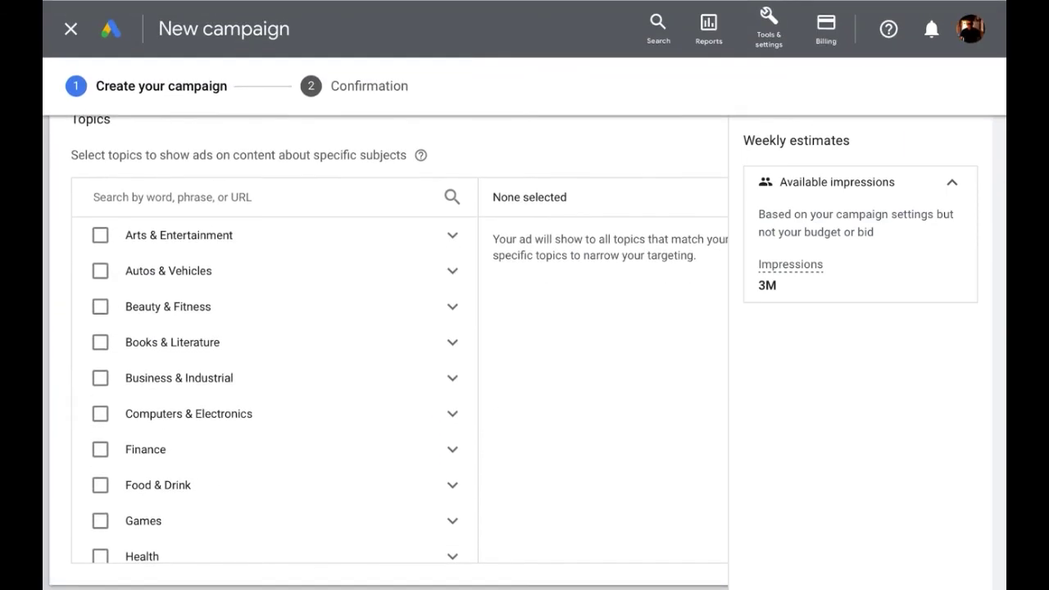
pyautogui.scroll(-10, 385, 353)
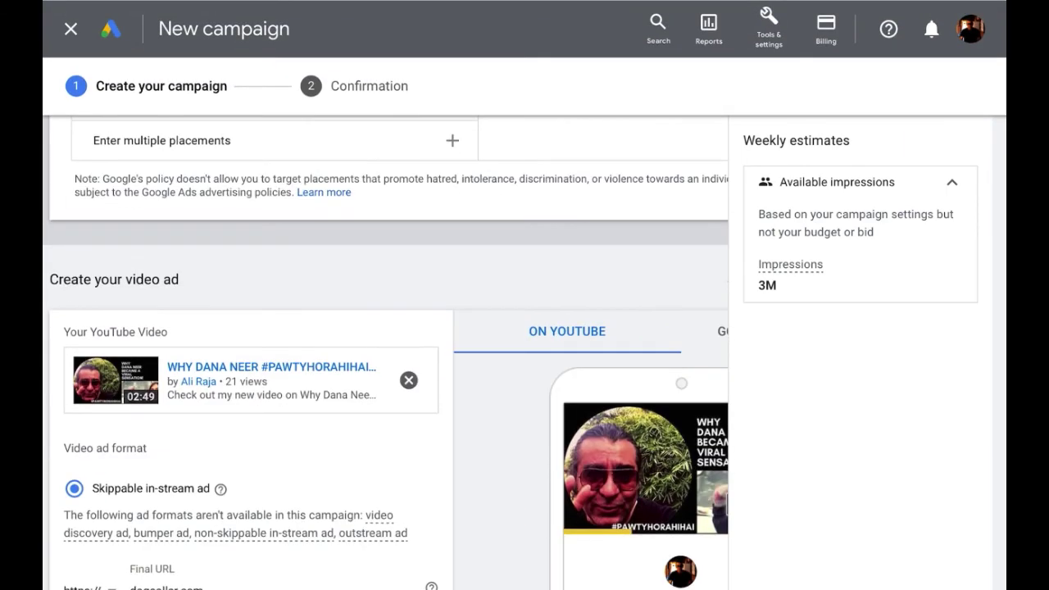
pyautogui.scroll(-7, 385, 353)
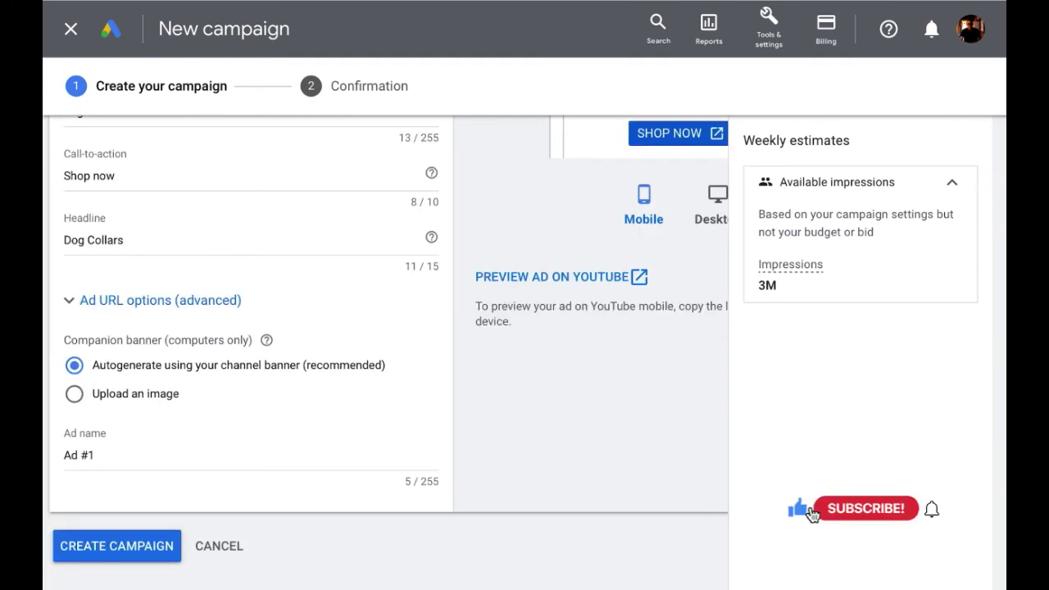
pyautogui.scroll(-2, 385, 352)
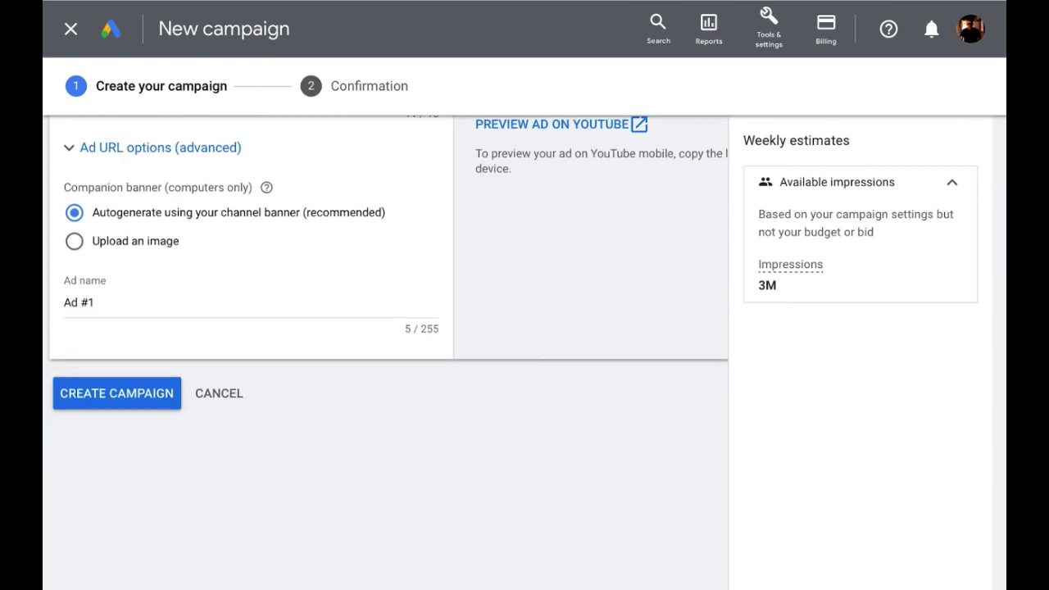